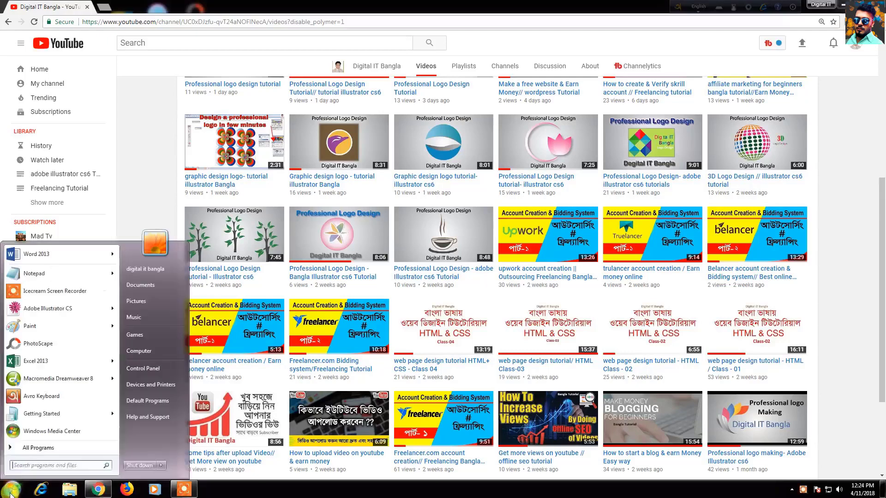
Step: Launch Adobe Illustrator CS, and close the welcome screen and the colour scheme notification
{"action": "mouse_move", "coordinate": [54, 315]}
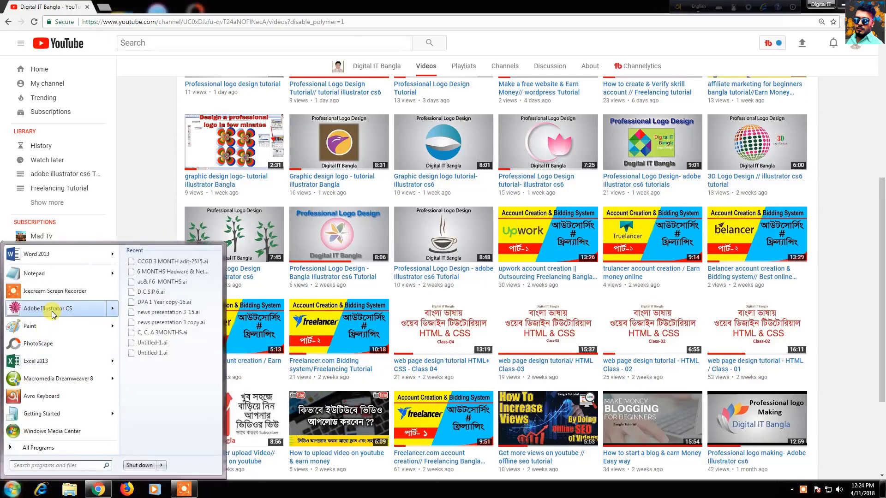
{"action": "left_click", "coordinate": [54, 309]}
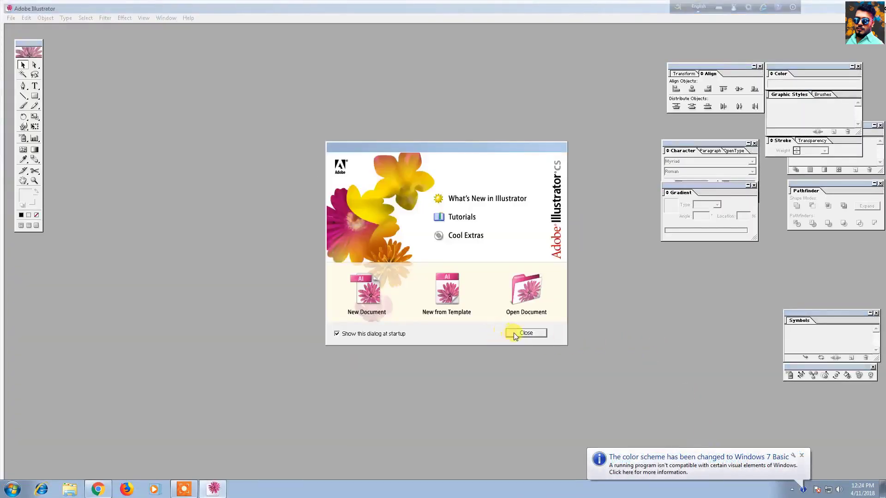
{"action": "left_click", "coordinate": [516, 333]}
{"action": "left_click", "coordinate": [802, 455]}
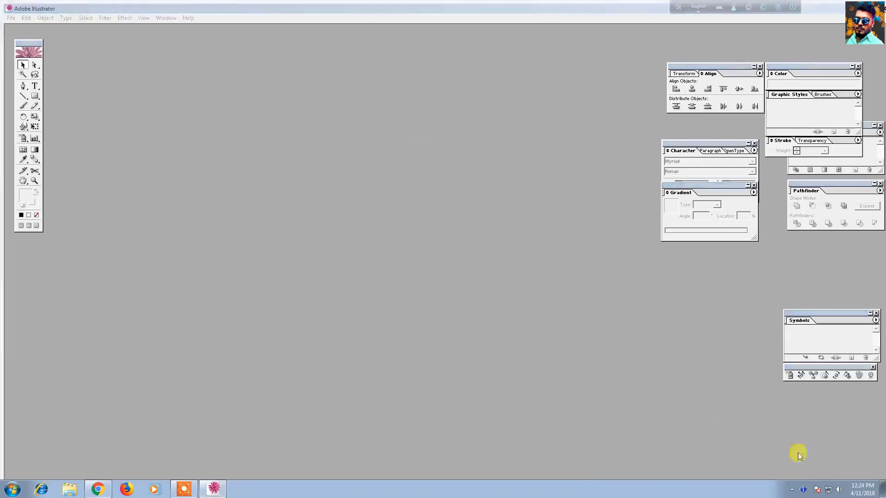
Step: Create a new Letter-size CMYK document with the default settings
{"action": "left_click", "coordinate": [11, 18]}
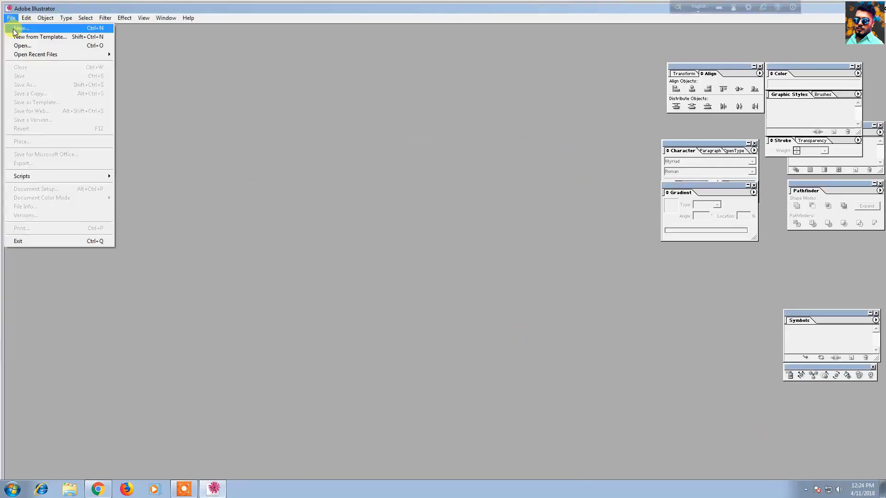
{"action": "left_click", "coordinate": [17, 26]}
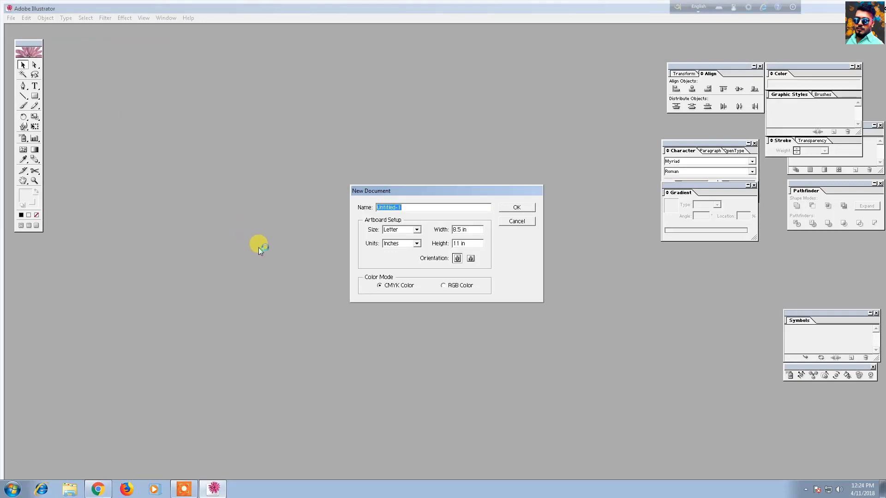
{"action": "key", "text": "Return"}
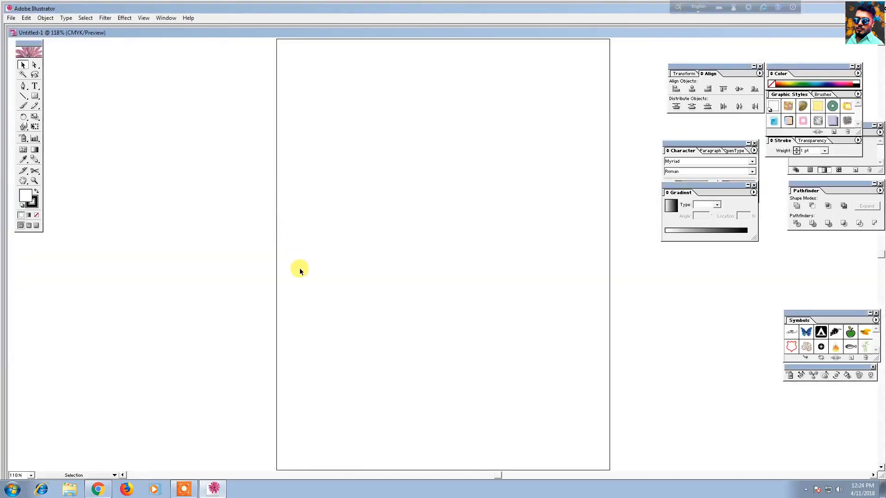
Step: Show the document grid with the artboard magnified to 600%
{"action": "key", "text": "ctrl+equal"}
{"action": "key", "text": "ctrl+equal"}
{"action": "key", "text": "ctrl+equal"}
{"action": "key", "text": "ctrl+equal"}
{"action": "key", "text": "ctrl+equal"}
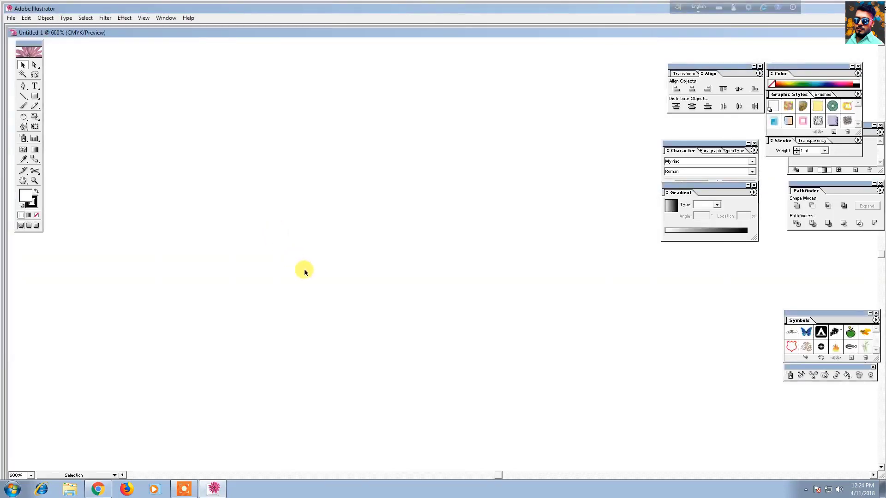
{"action": "key", "text": "ctrl+apostrophe"}
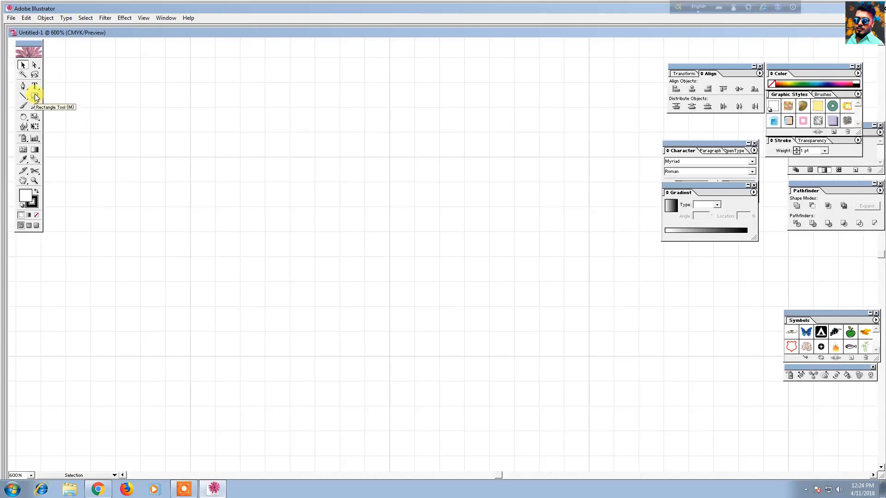
Step: Draw a large rounded square with the Rounded Rectangle tool and move it towards the middle of the canvas
{"action": "left_click_drag", "start_coordinate": [35, 95], "coordinate": [55, 99]}
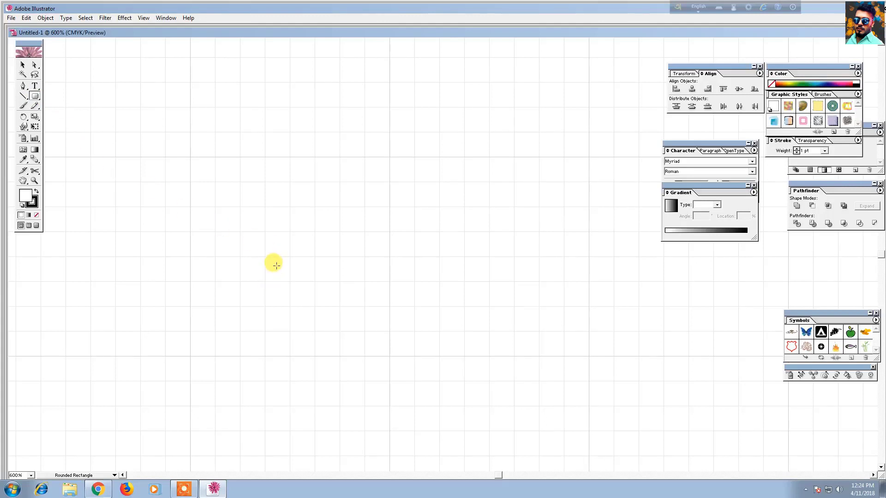
{"action": "left_click_drag", "start_coordinate": [285, 234], "coordinate": [392, 316]}
{"action": "left_click", "coordinate": [23, 65]}
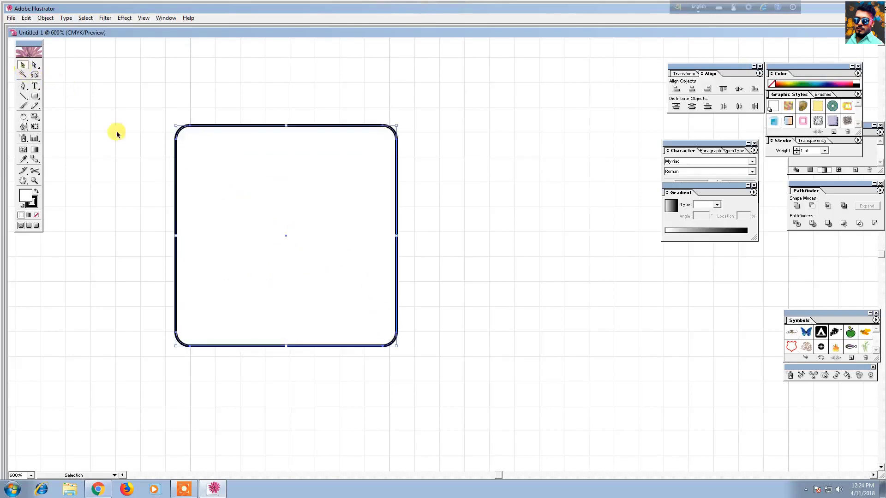
{"action": "left_click_drag", "start_coordinate": [227, 186], "coordinate": [301, 207]}
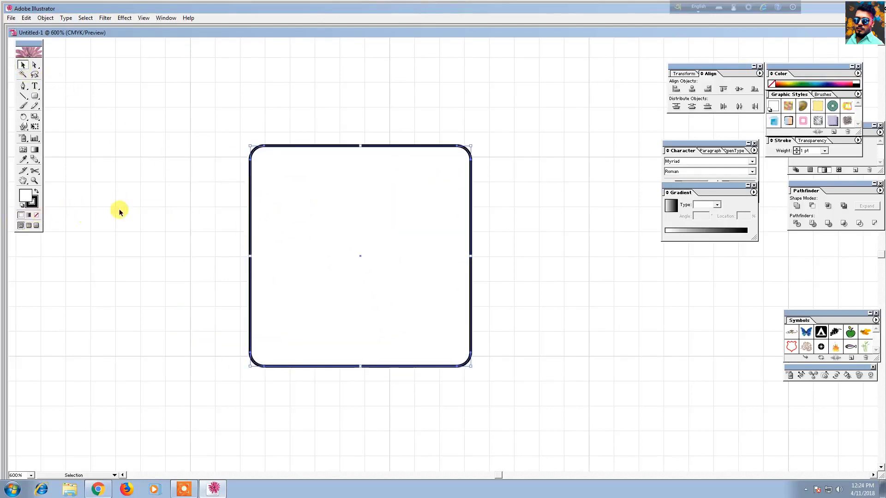
Step: Remove the rounded square's fill, keeping its black stroke, and add a smaller concentric copy inside it
{"action": "left_click", "coordinate": [33, 205]}
{"action": "left_click", "coordinate": [37, 215]}
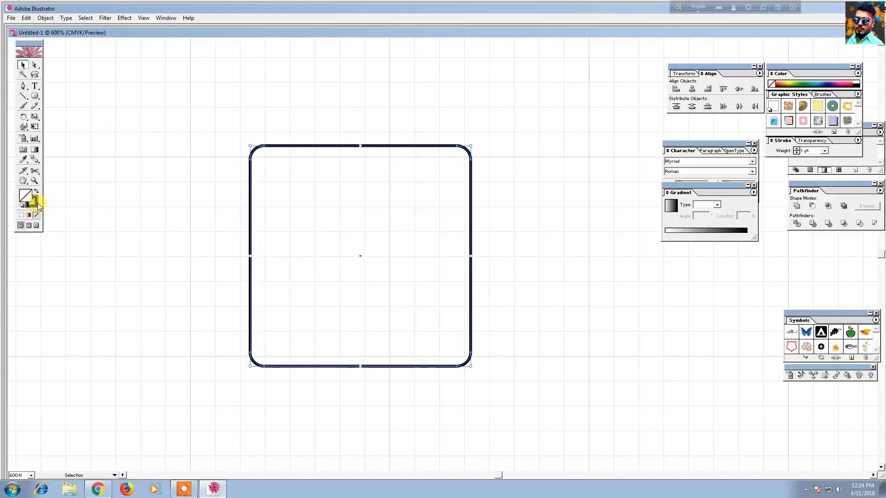
{"action": "left_click", "coordinate": [36, 204]}
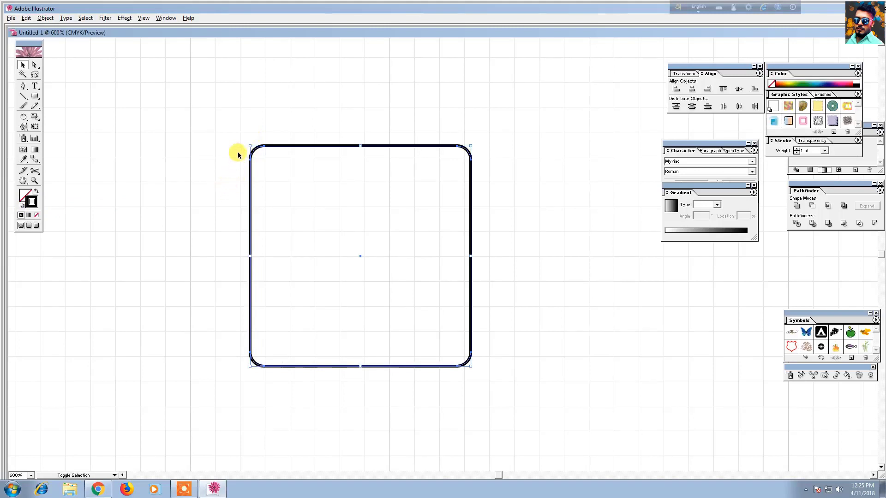
{"action": "left_click_drag", "start_coordinate": [249, 145], "coordinate": [338, 238]}
{"action": "left_click", "coordinate": [195, 134]}
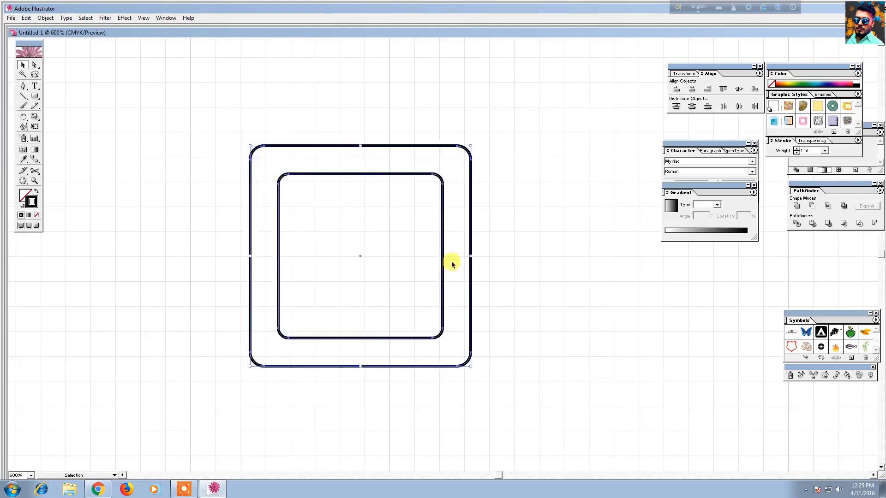
Step: Divide the two concentric rounded squares with Pathfinder and ungroup the resulting pieces
{"action": "left_click_drag", "start_coordinate": [480, 152], "coordinate": [393, 257]}
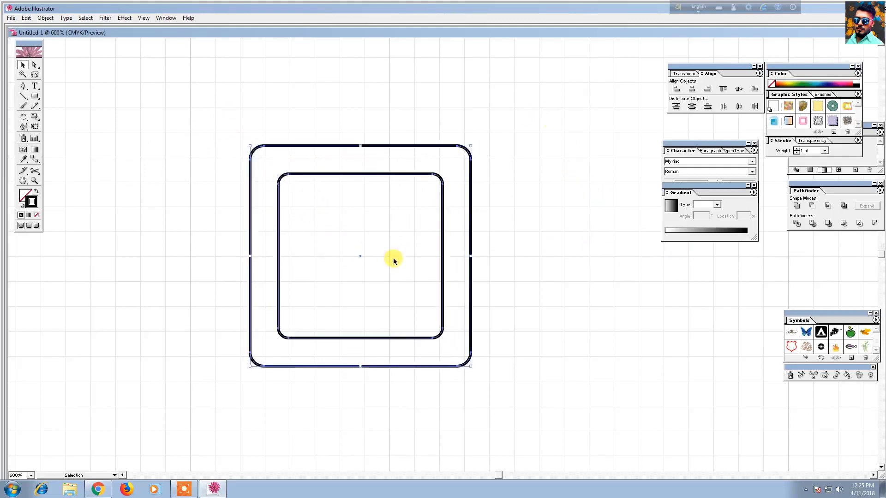
{"action": "left_click", "coordinate": [797, 223]}
{"action": "right_click", "coordinate": [586, 226]}
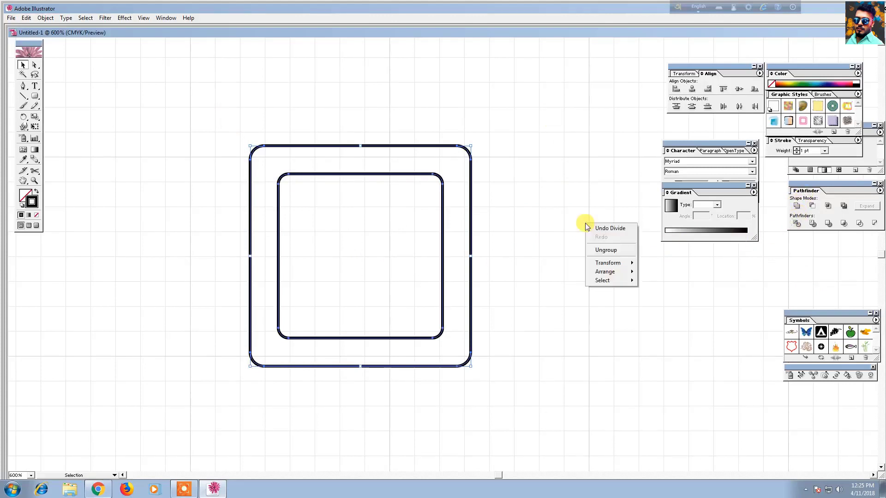
{"action": "left_click", "coordinate": [593, 250]}
{"action": "left_click", "coordinate": [515, 191]}
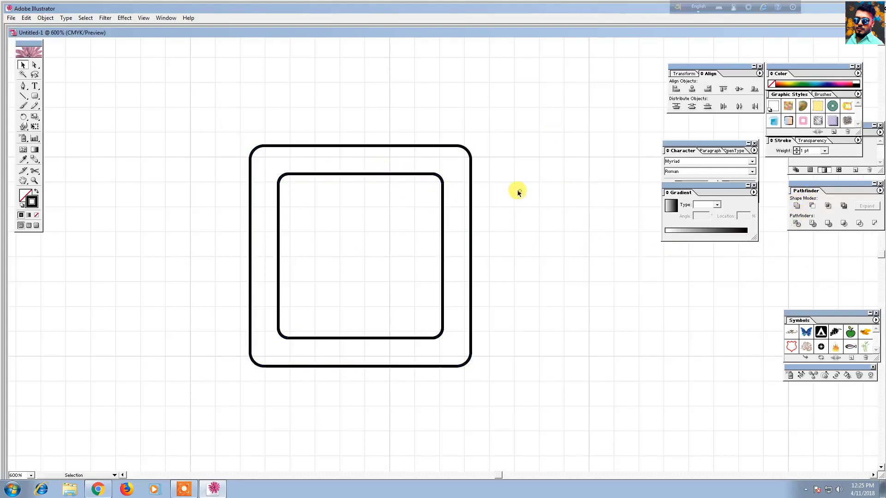
Step: Remove the inner rounded square piece and select the remaining square frame
{"action": "left_click", "coordinate": [411, 175]}
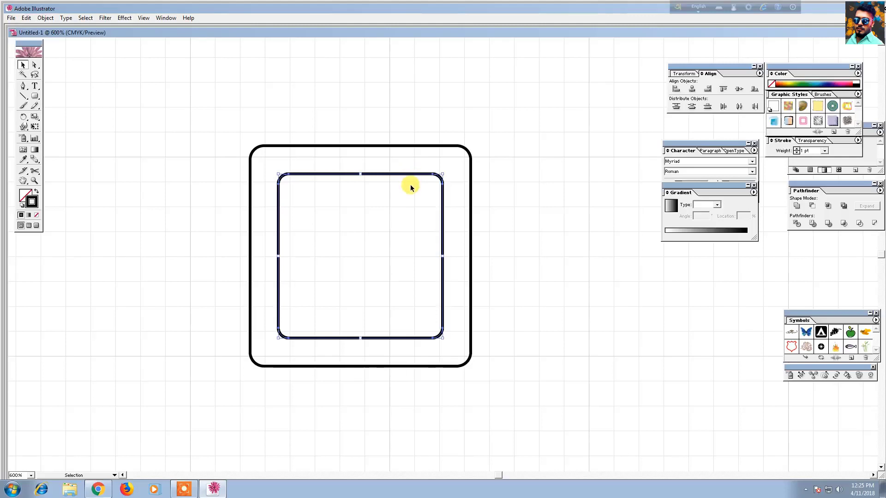
{"action": "left_click", "coordinate": [411, 187]}
{"action": "left_click_drag", "start_coordinate": [386, 138], "coordinate": [409, 192]}
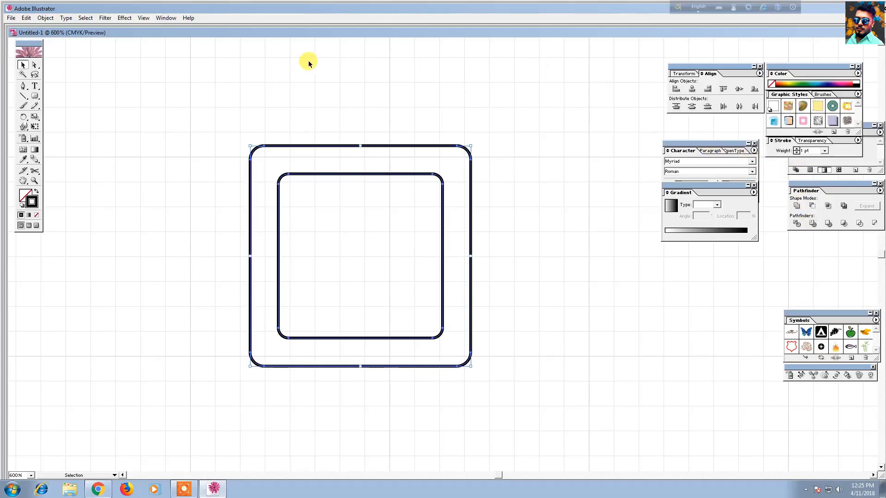
Step: Move the Pathfinder panel clear of the Swatches panel, and give the frame a blue fill with no stroke
{"action": "left_click", "coordinate": [167, 18]}
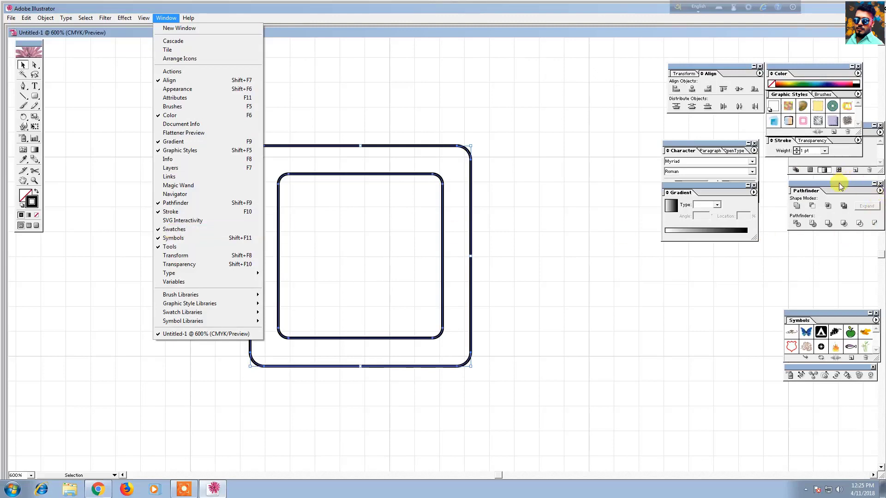
{"action": "left_click_drag", "start_coordinate": [839, 183], "coordinate": [806, 225]}
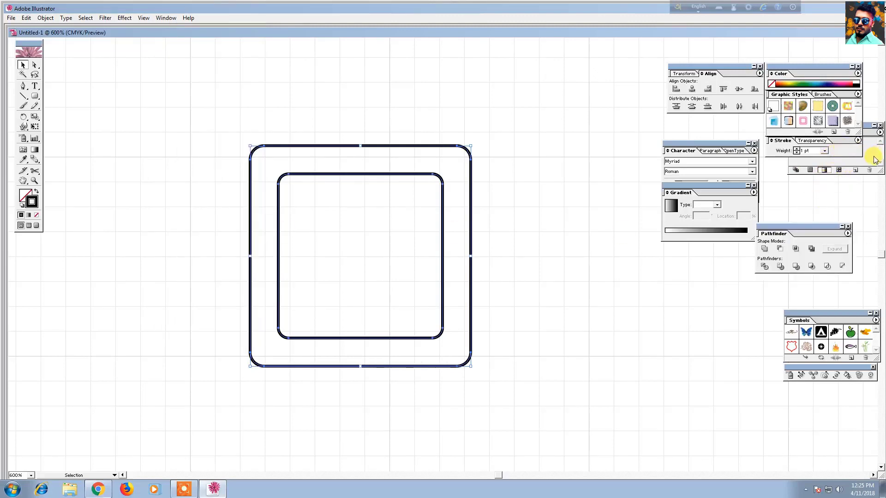
{"action": "left_click", "coordinate": [876, 159]}
{"action": "left_click", "coordinate": [820, 170]}
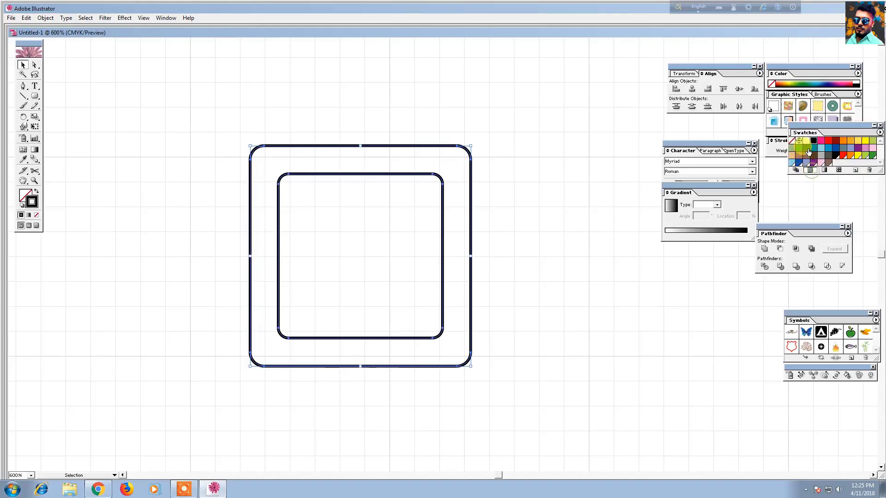
{"action": "left_click", "coordinate": [829, 149]}
{"action": "left_click", "coordinate": [35, 192]}
{"action": "mouse_move", "coordinate": [214, 159]}
{"action": "left_mouse_down"}
{"action": "mouse_move", "coordinate": [264, 246]}
{"action": "mouse_move", "coordinate": [283, 244]}
{"action": "left_mouse_up"}
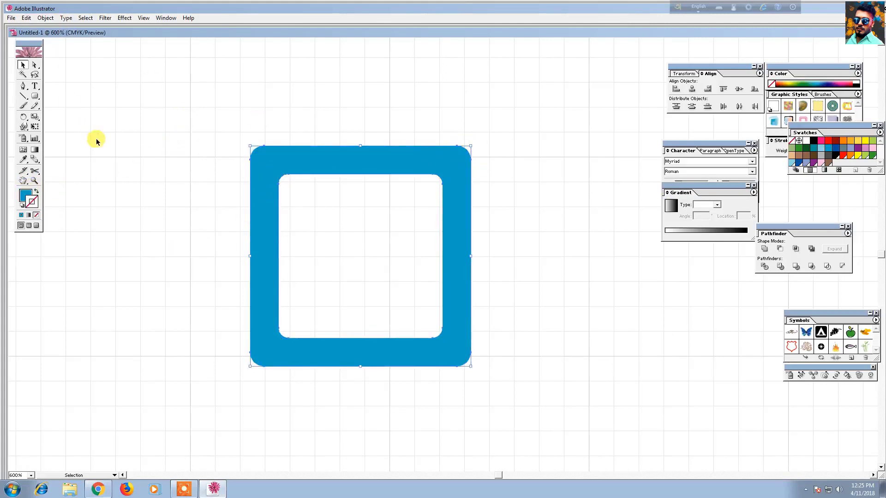
Step: Draw a horizontal and a vertical cut line across the frame beside its upper-left corner with the Pen tool
{"action": "left_click", "coordinate": [24, 86]}
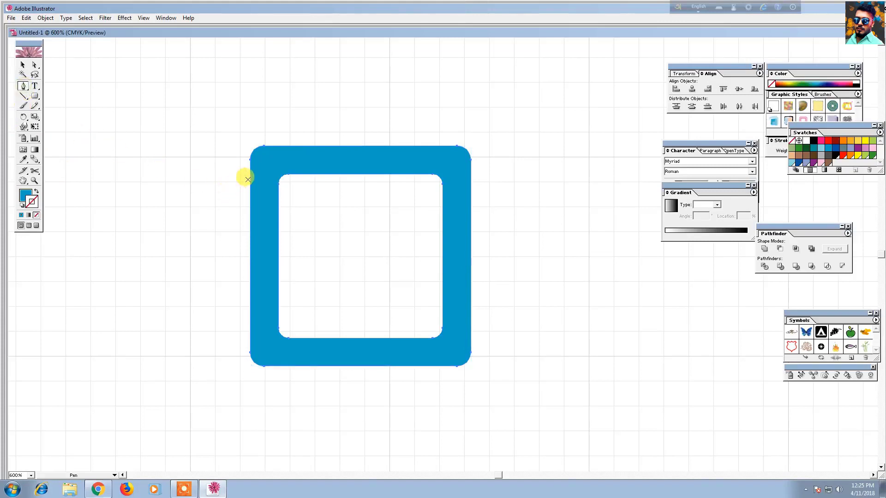
{"action": "left_click", "coordinate": [243, 183]}
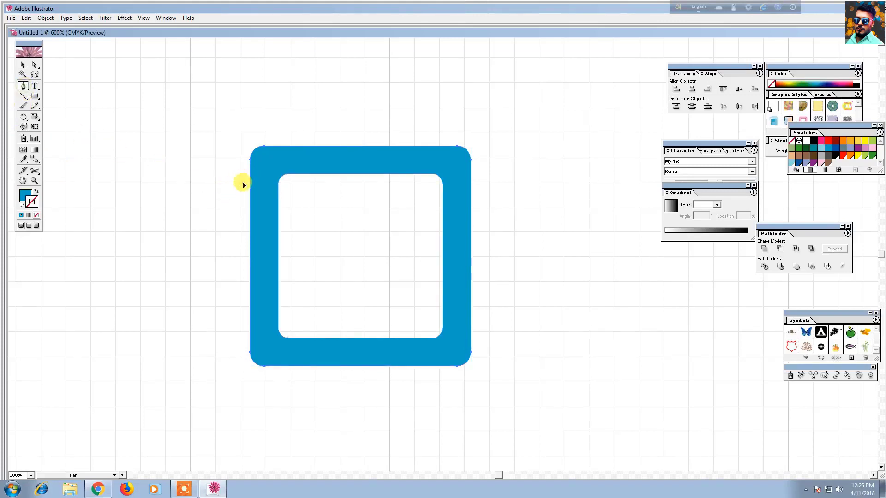
{"action": "left_click", "coordinate": [287, 183]}
{"action": "key", "text": "ctrl+z"}
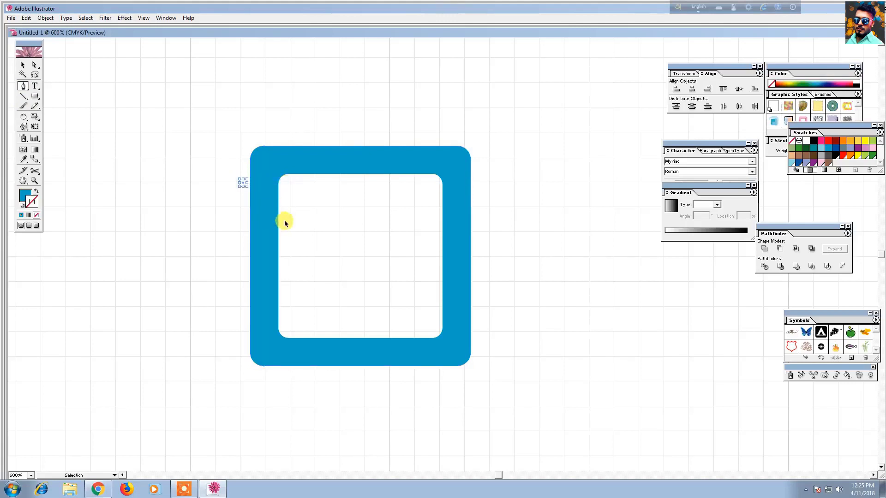
{"action": "left_click", "coordinate": [286, 183]}
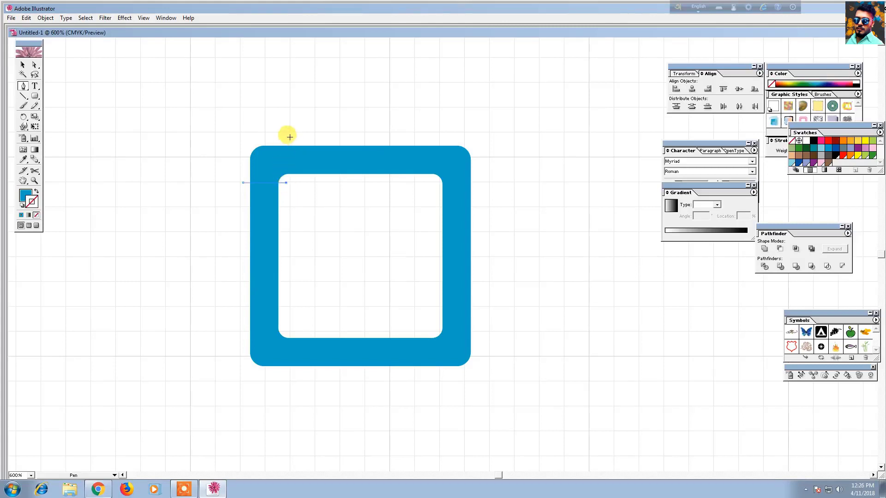
{"action": "left_click_drag", "start_coordinate": [287, 138], "coordinate": [286, 190]}
{"action": "key", "text": "p"}
{"action": "left_click", "coordinate": [290, 142]}
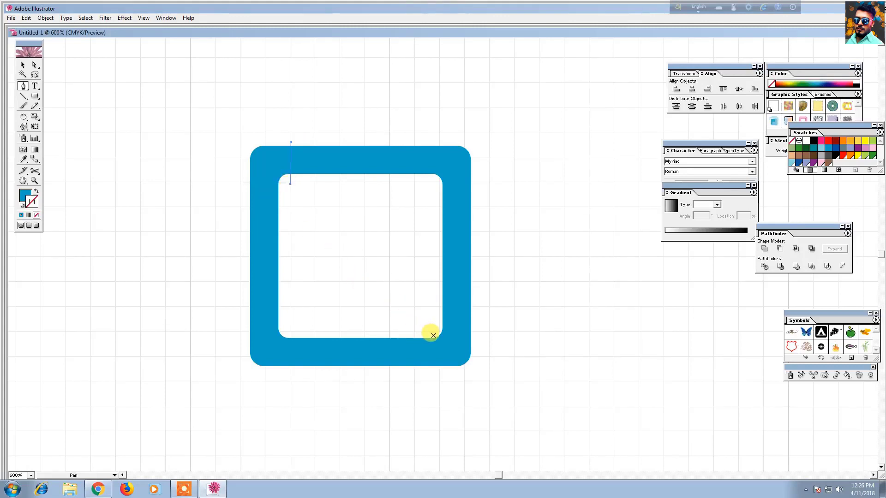
Step: Draw a vertical and a horizontal cut line across the frame beside its lower-right corner
{"action": "left_click", "coordinate": [433, 335]}
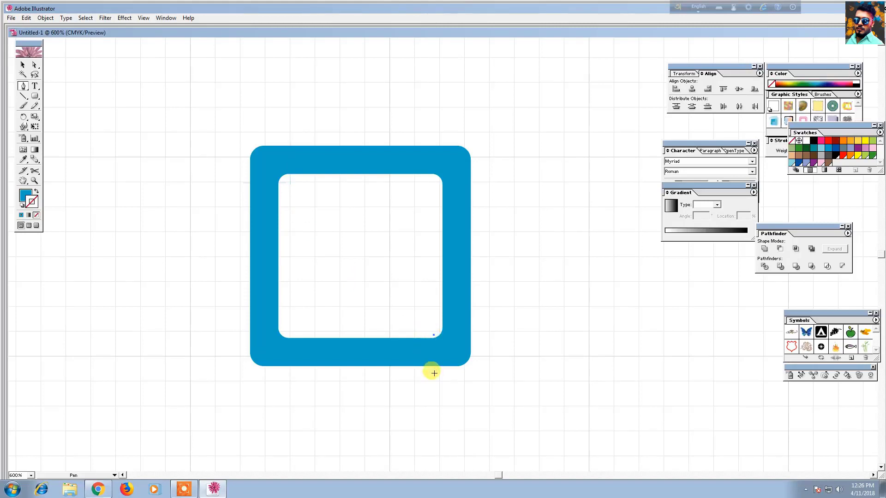
{"action": "left_click", "coordinate": [434, 373]}
{"action": "left_click", "coordinate": [440, 330]}
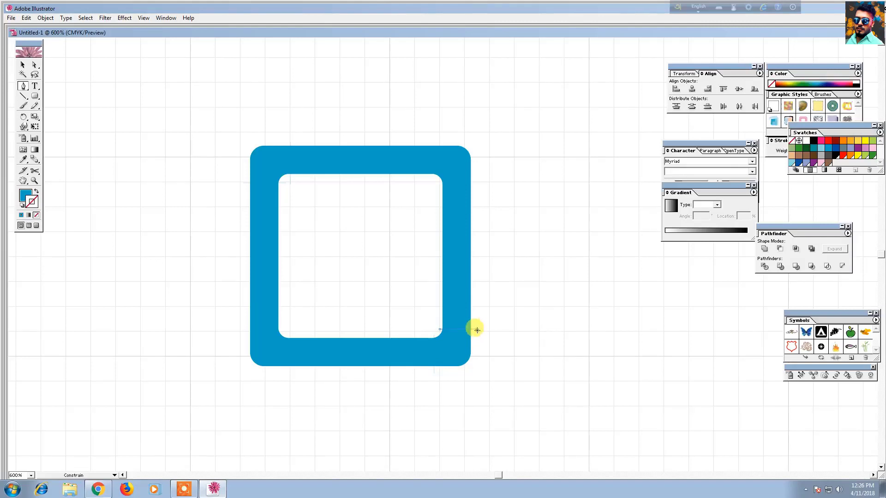
{"action": "left_click", "coordinate": [477, 330]}
Step: Swap the fill and stroke of the horizontal cut line at the frame's lower-right corner, then deselect it
{"action": "left_click", "coordinate": [22, 65]}
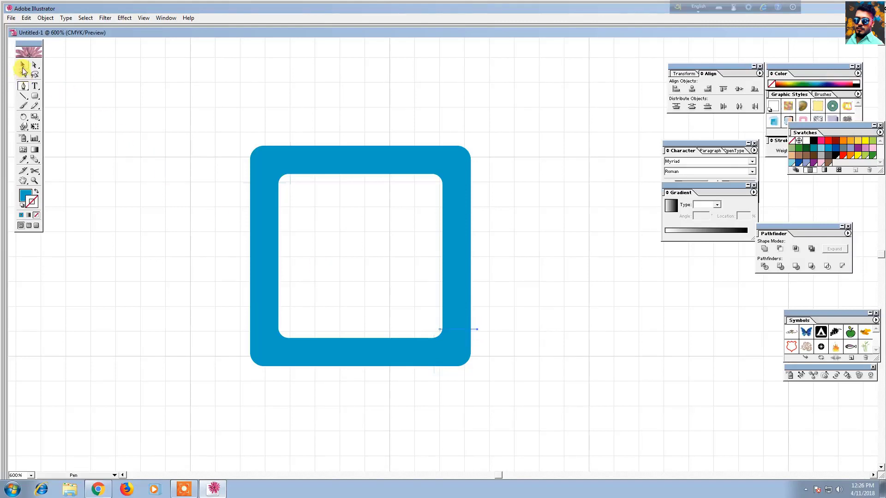
{"action": "left_click", "coordinate": [36, 192]}
{"action": "left_click", "coordinate": [110, 183]}
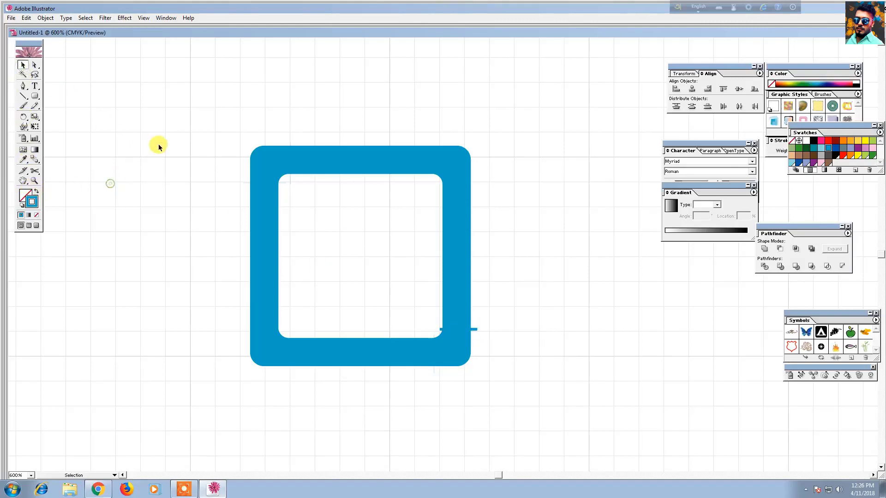
Step: Divide the blue frame along all four cut lines with Pathfinder and ungroup the pieces
{"action": "left_click_drag", "start_coordinate": [201, 111], "coordinate": [498, 412]}
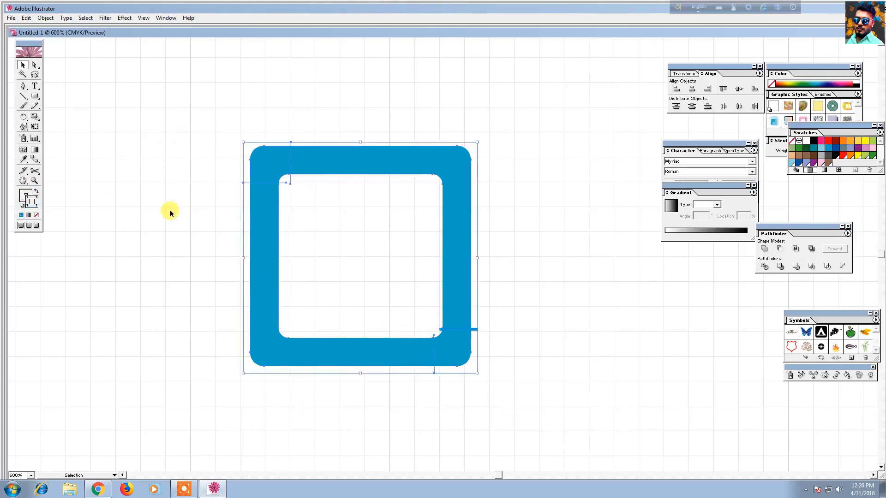
{"action": "left_click", "coordinate": [763, 267]}
{"action": "right_click", "coordinate": [554, 232]}
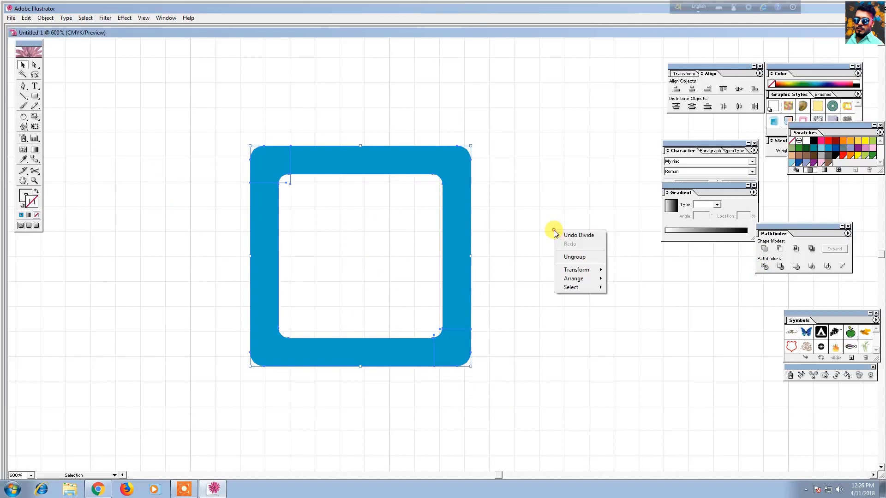
{"action": "left_click", "coordinate": [572, 257]}
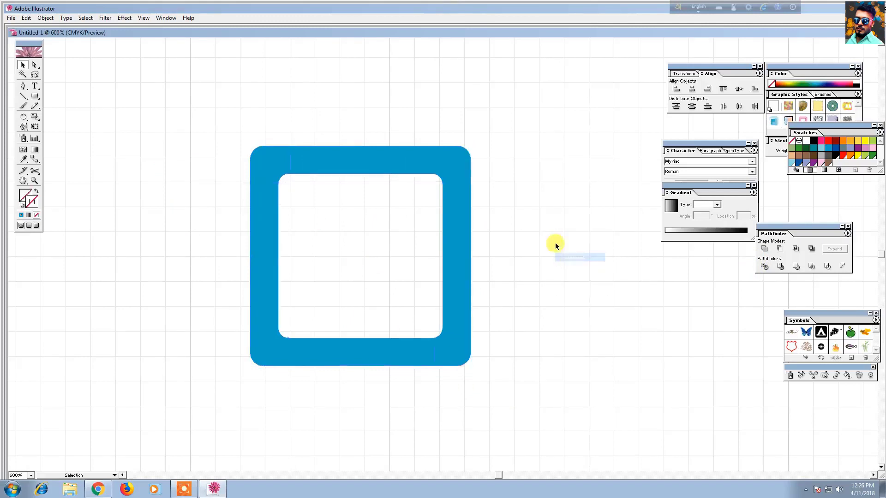
Step: Fill the frame's separate upper-left and lower-right corner pieces with dark green
{"action": "left_click", "coordinate": [272, 158]}
{"action": "key", "text": "x"}
{"action": "left_click", "coordinate": [807, 148]}
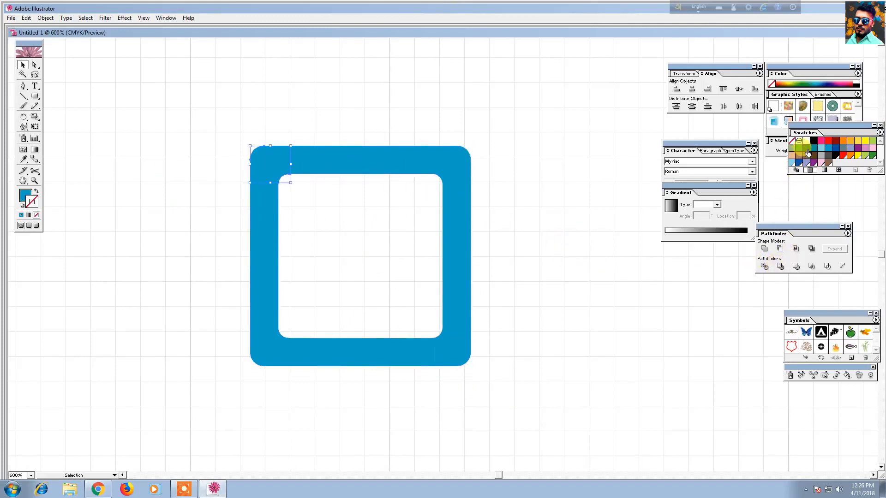
{"action": "left_click", "coordinate": [37, 191]}
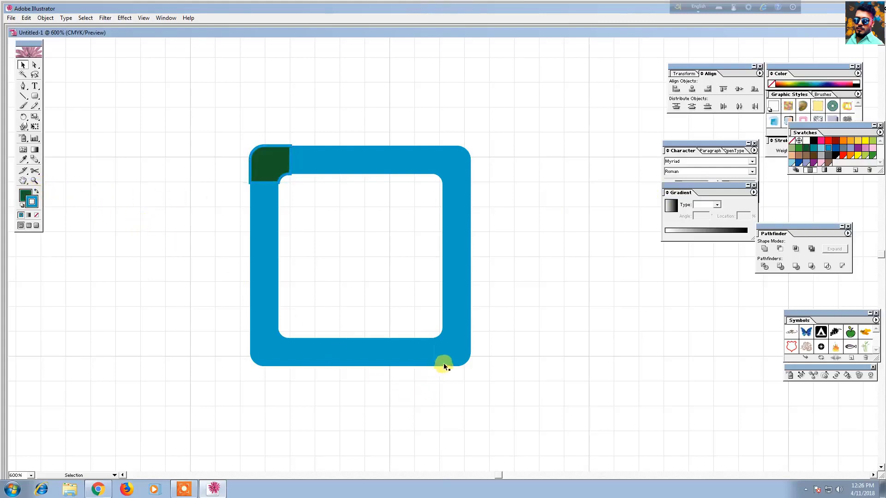
{"action": "left_click", "coordinate": [457, 362]}
{"action": "left_click", "coordinate": [31, 198]}
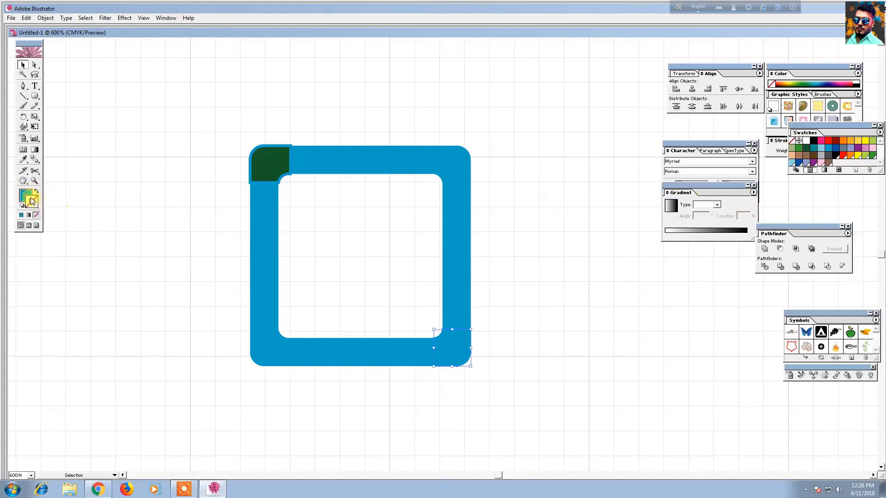
{"action": "left_click", "coordinate": [806, 151]}
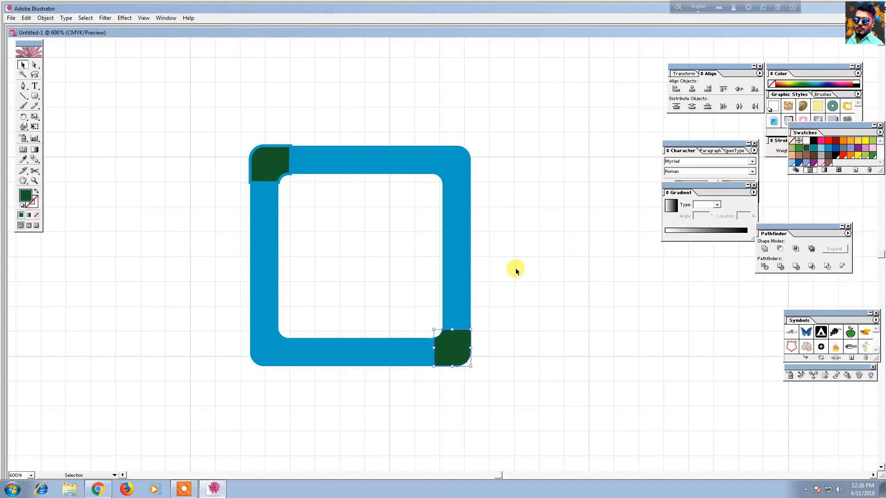
Step: Remove the stroke from all pieces of the square frame
{"action": "left_click_drag", "start_coordinate": [236, 139], "coordinate": [512, 385]}
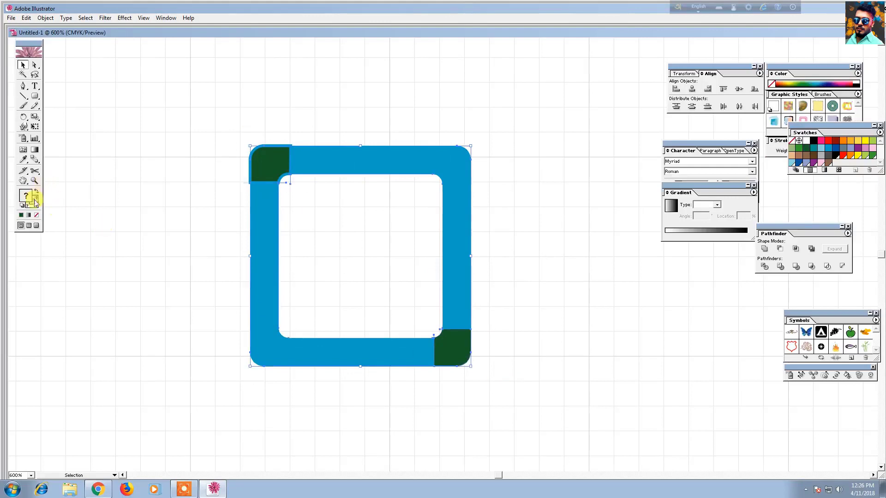
{"action": "left_click", "coordinate": [37, 215]}
{"action": "left_click", "coordinate": [177, 118]}
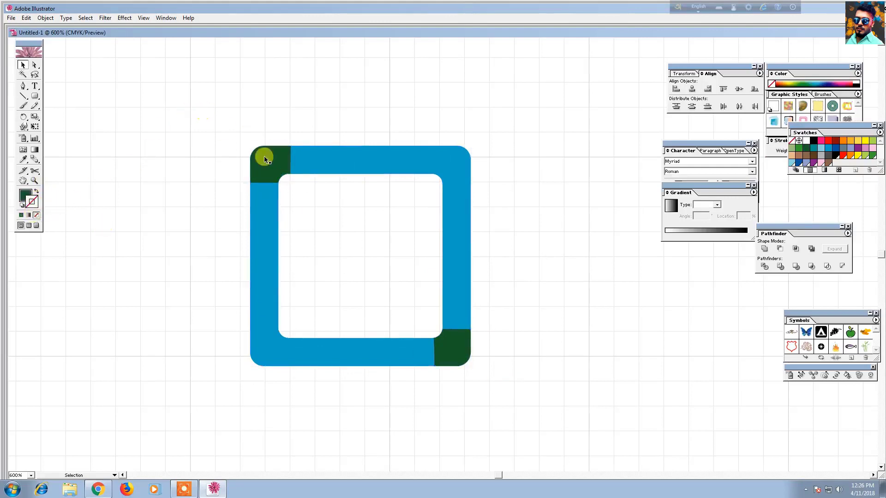
Step: Group the frame's pieces and rotate the group 45 degrees clockwise into a diamond with the green corners at its upper and lower tips
{"action": "left_click_drag", "start_coordinate": [232, 138], "coordinate": [512, 394]}
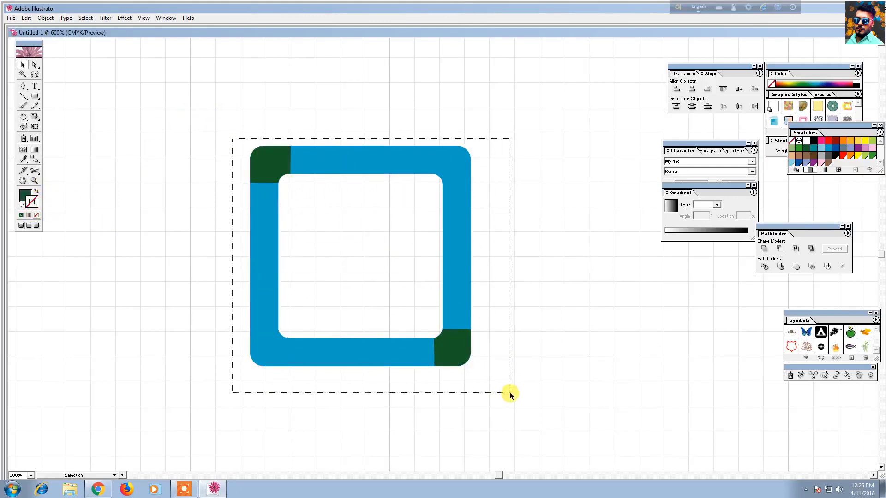
{"action": "right_click", "coordinate": [409, 272]}
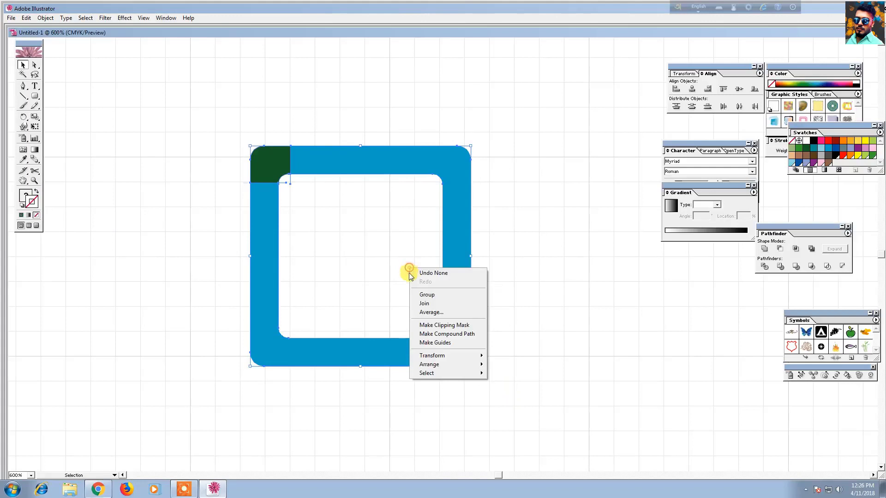
{"action": "left_click", "coordinate": [426, 295]}
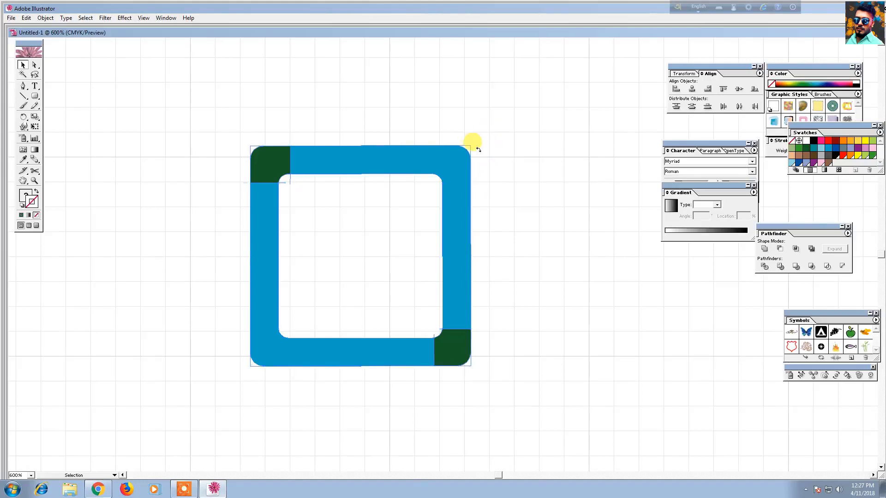
{"action": "left_click_drag", "start_coordinate": [471, 142], "coordinate": [485, 244]}
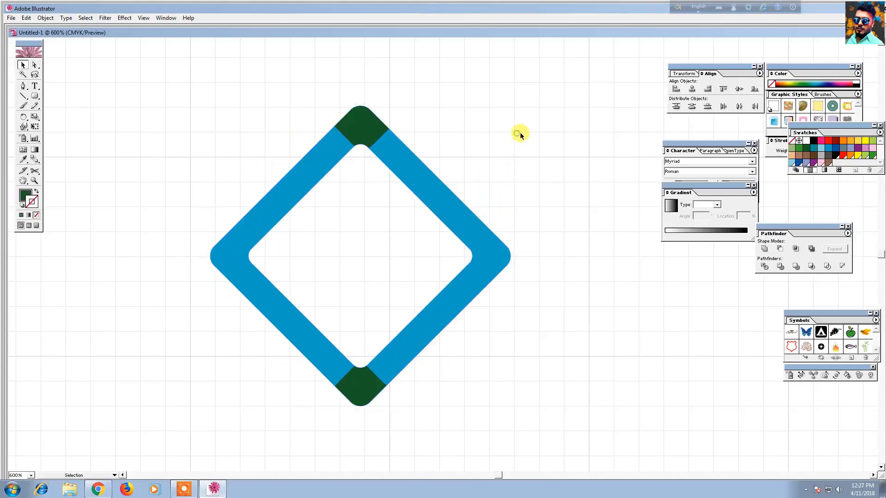
{"action": "left_click", "coordinate": [493, 201]}
Step: Duplicate the diamond horizontally to its right so that it overlaps the original
{"action": "left_click", "coordinate": [439, 287]}
{"action": "left_click_drag", "start_coordinate": [450, 199], "coordinate": [526, 207]}
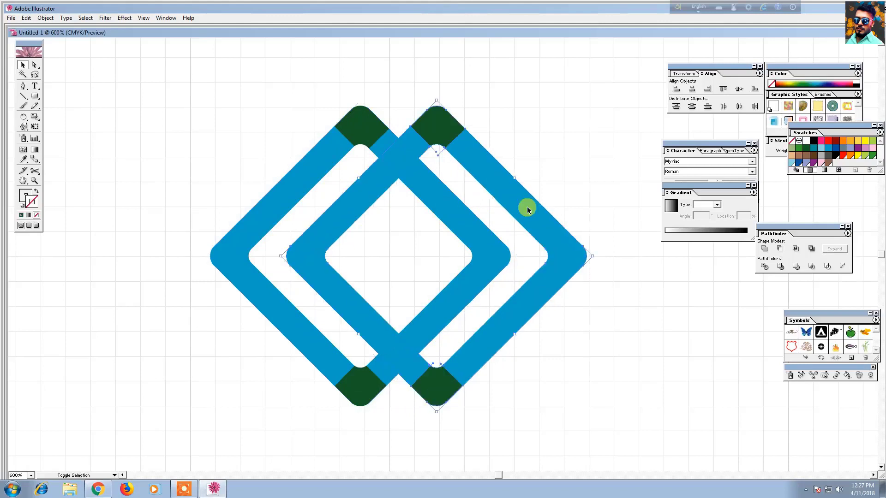
{"action": "left_click", "coordinate": [545, 163]}
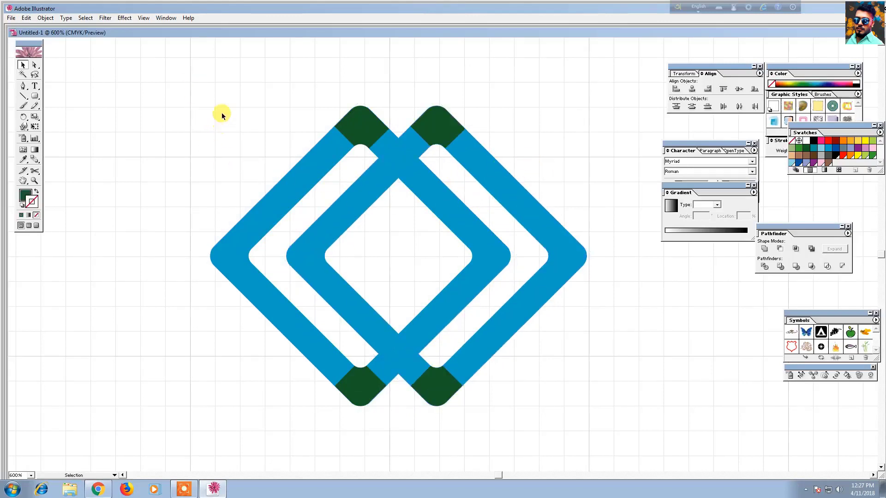
Step: Try to divide the overlapping diamonds with Pathfinder and ungroup the pieces, and undo back to the single diamond
{"action": "left_click_drag", "start_coordinate": [222, 112], "coordinate": [595, 419]}
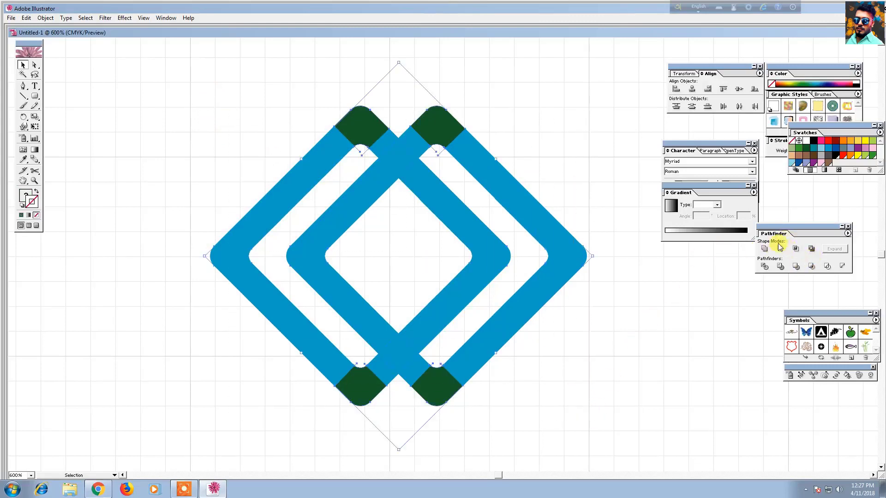
{"action": "left_click", "coordinate": [765, 268]}
{"action": "right_click", "coordinate": [669, 278]}
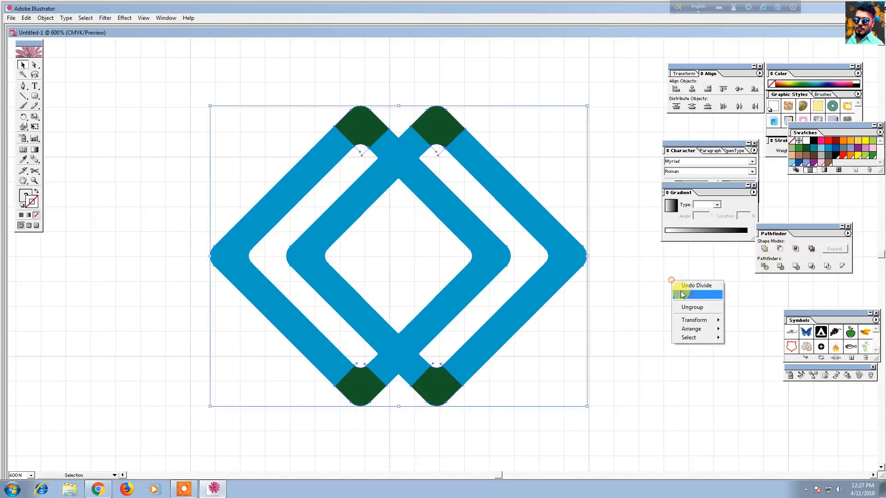
{"action": "left_click", "coordinate": [680, 303]}
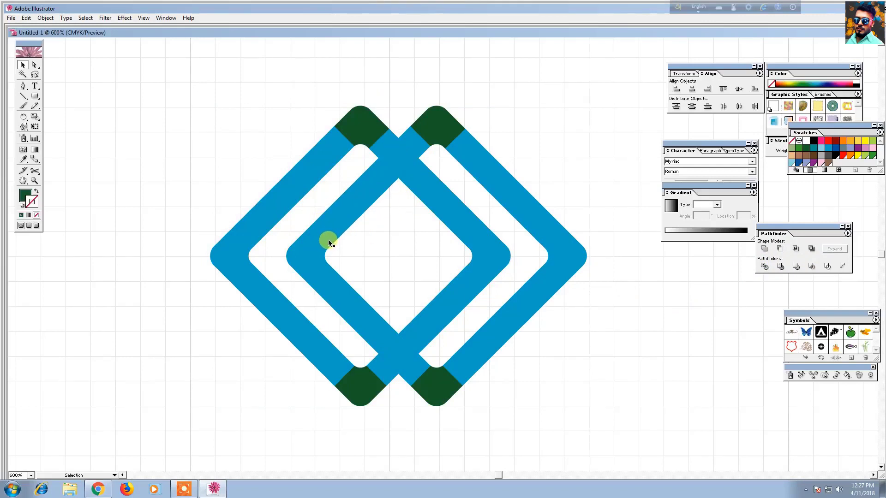
{"action": "left_click", "coordinate": [402, 241]}
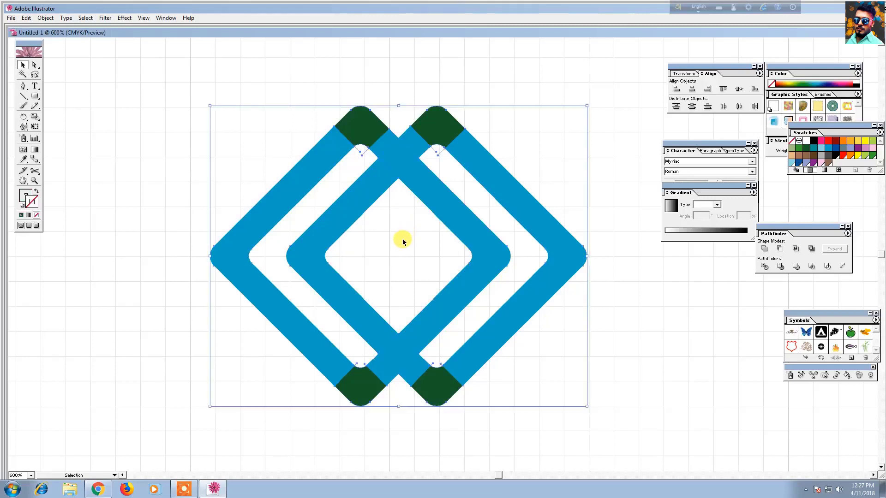
{"action": "key", "text": "ctrl+z"}
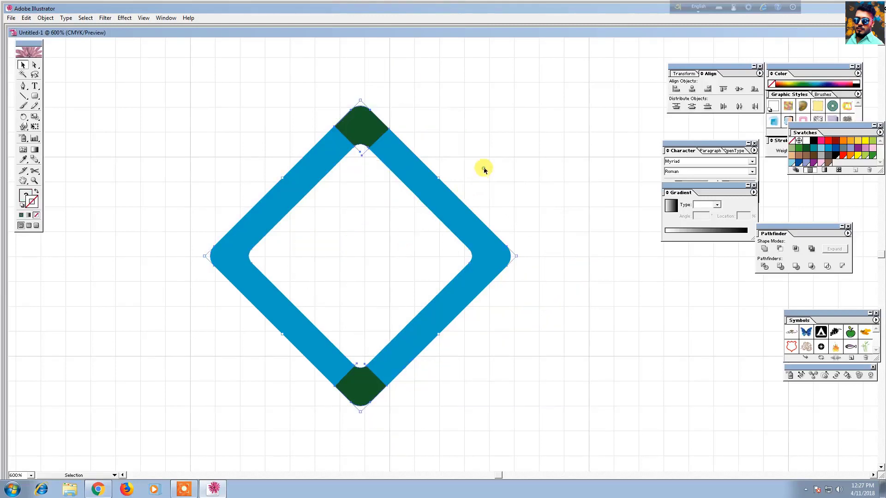
Step: Ungroup the diamond and fill its right-hand blue piece with dark blue
{"action": "right_click", "coordinate": [453, 135]}
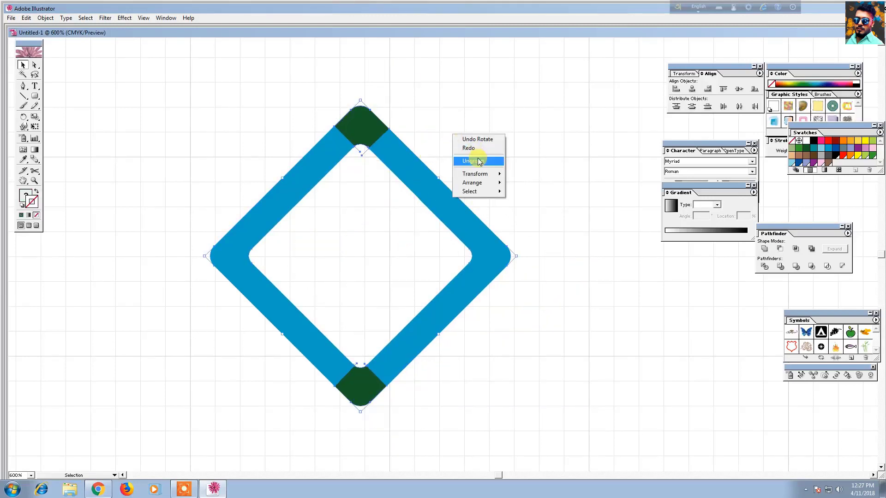
{"action": "left_click", "coordinate": [479, 163]}
{"action": "left_click_drag", "start_coordinate": [457, 228], "coordinate": [459, 230]}
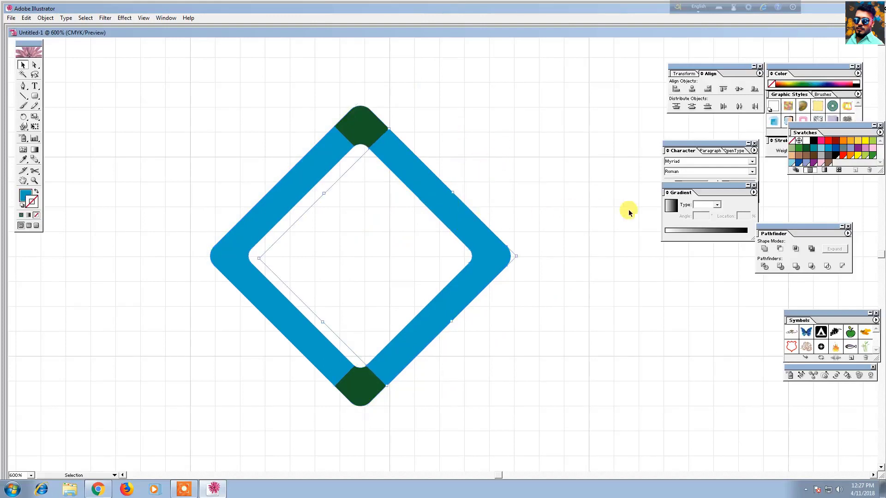
{"action": "left_click", "coordinate": [835, 149]}
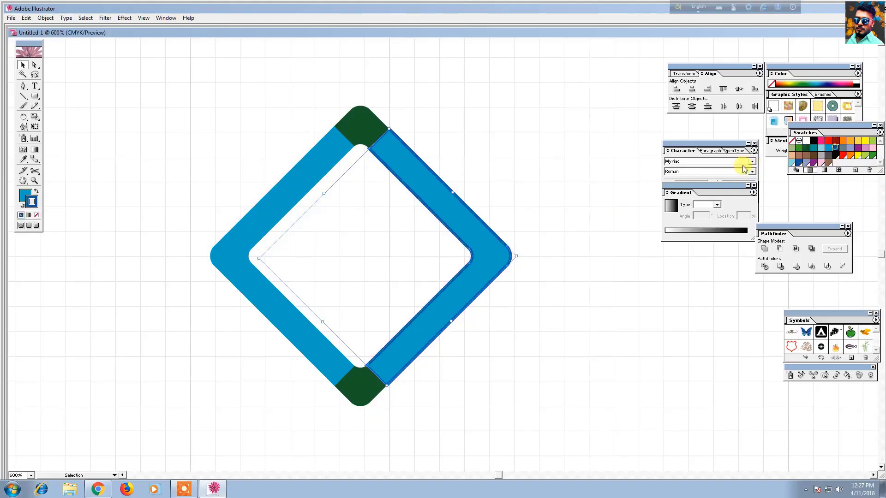
{"action": "left_click", "coordinate": [36, 192]}
{"action": "left_click", "coordinate": [78, 178]}
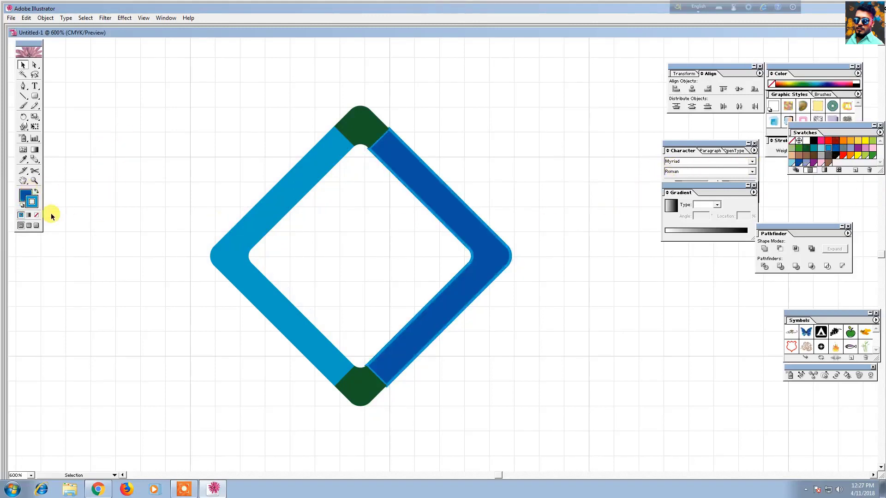
Step: Remove the stroke from all pieces of the diamond
{"action": "left_click_drag", "start_coordinate": [218, 109], "coordinate": [443, 362]}
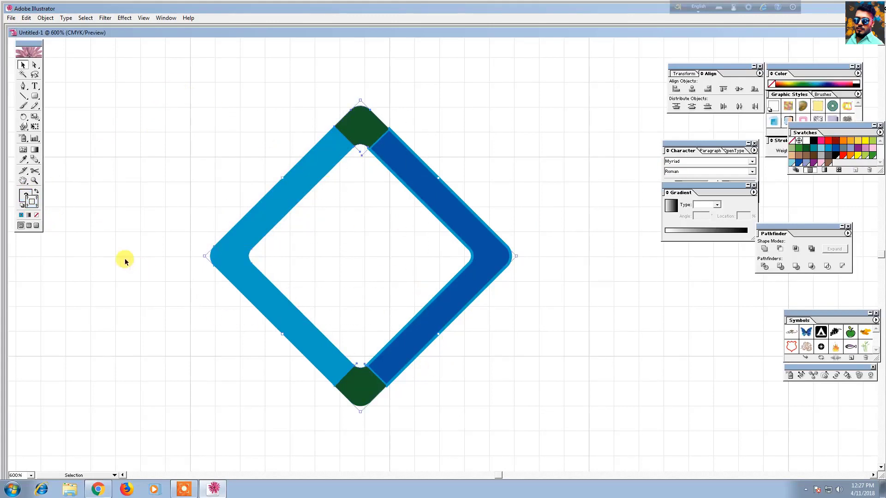
{"action": "left_click", "coordinate": [36, 216]}
{"action": "left_click", "coordinate": [134, 180]}
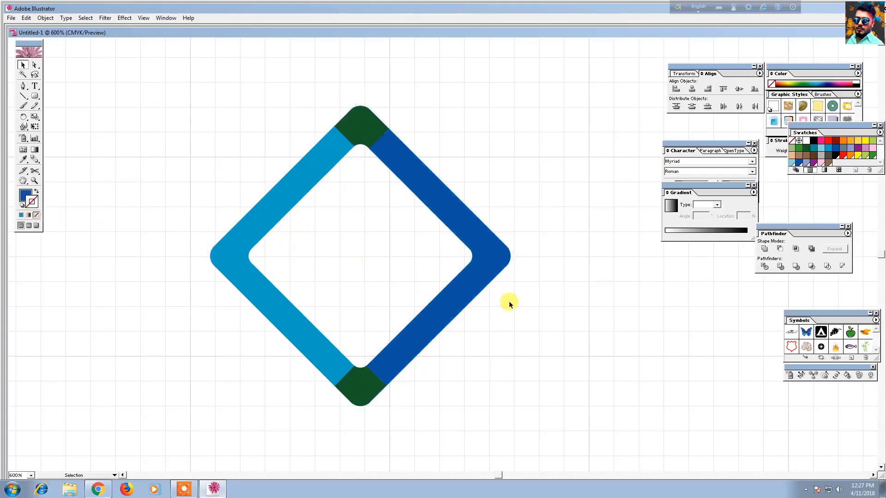
Step: Apply a linear gradient to the fill of the diamond's right-hand piece
{"action": "left_click", "coordinate": [498, 273]}
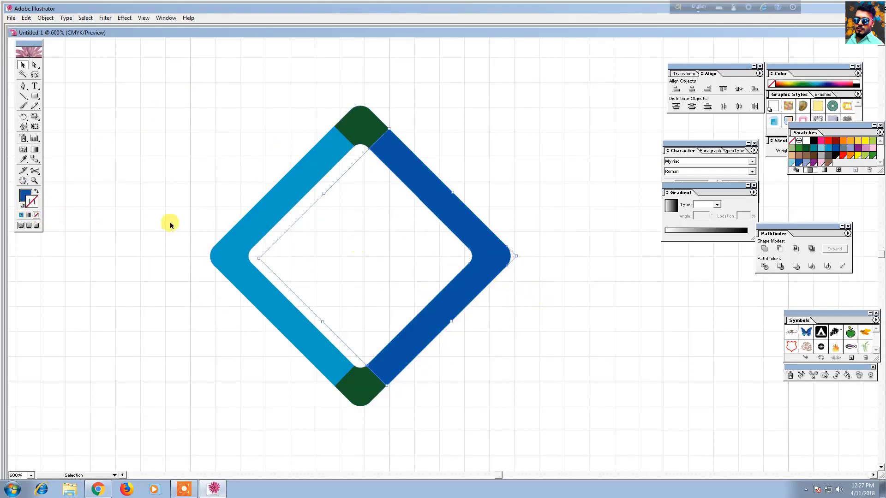
{"action": "left_click", "coordinate": [36, 200]}
{"action": "left_click", "coordinate": [21, 196]}
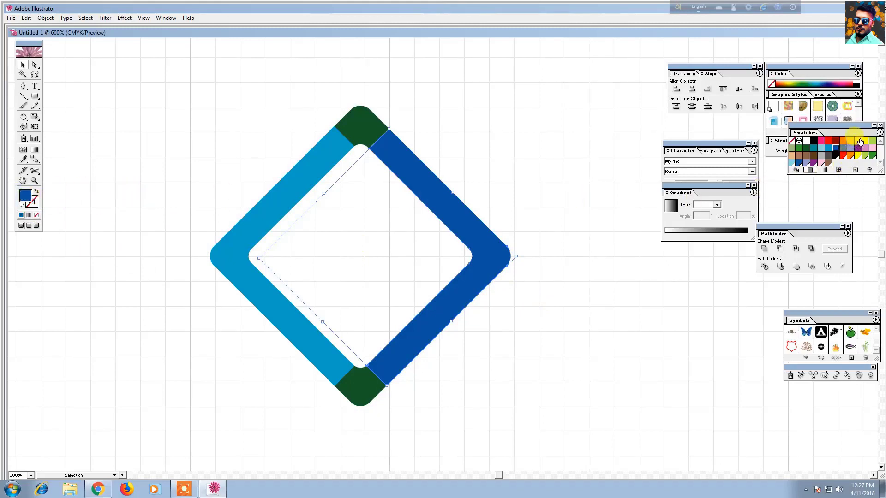
{"action": "left_click", "coordinate": [534, 190]}
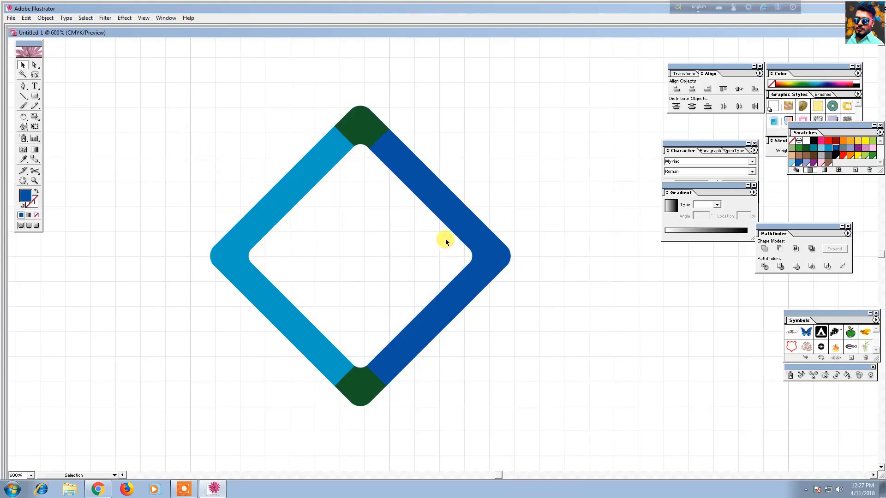
{"action": "left_click", "coordinate": [455, 227]}
{"action": "left_click", "coordinate": [695, 230]}
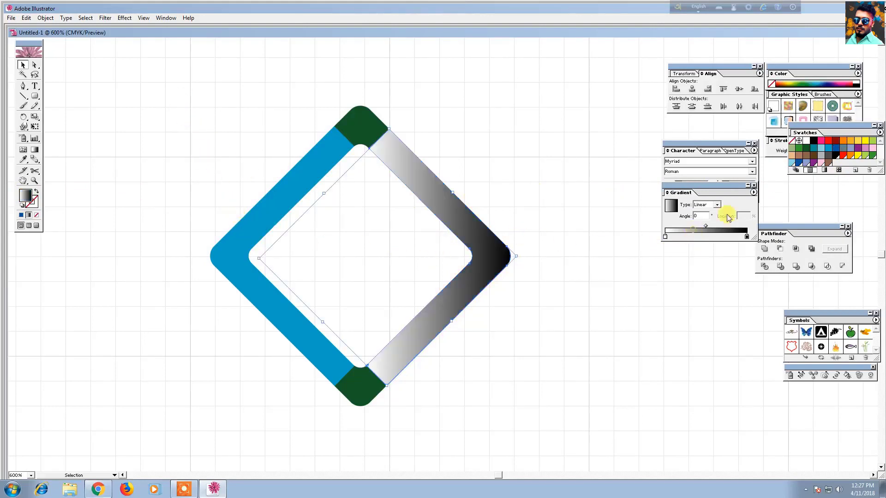
Step: Colour the gradient with medium green at its start and light yellow-green at its end
{"action": "left_click_drag", "start_coordinate": [873, 143], "coordinate": [748, 237]}
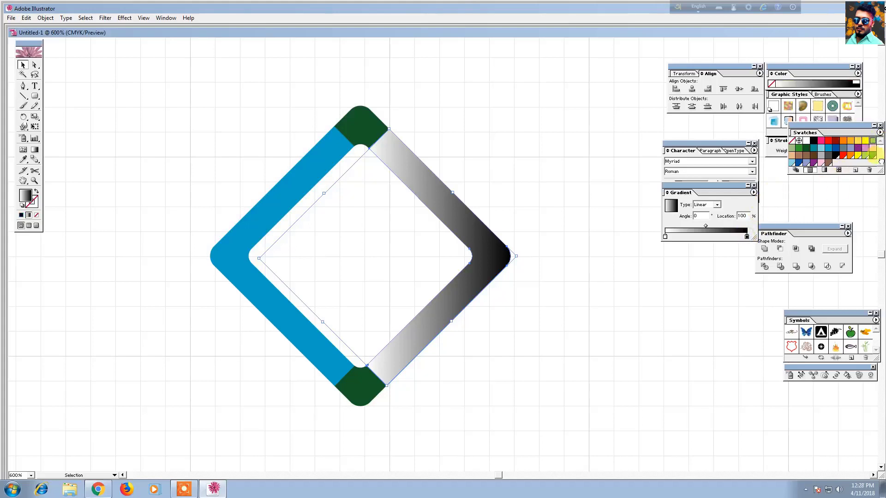
{"action": "left_click_drag", "start_coordinate": [872, 143], "coordinate": [747, 236]}
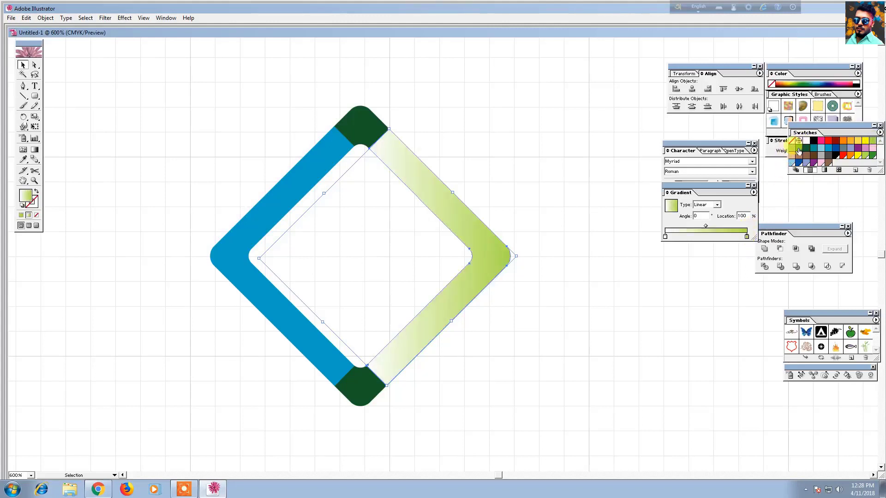
{"action": "left_click_drag", "start_coordinate": [799, 147], "coordinate": [664, 236]}
{"action": "left_click_drag", "start_coordinate": [800, 151], "coordinate": [665, 238]}
{"action": "left_click", "coordinate": [585, 192]}
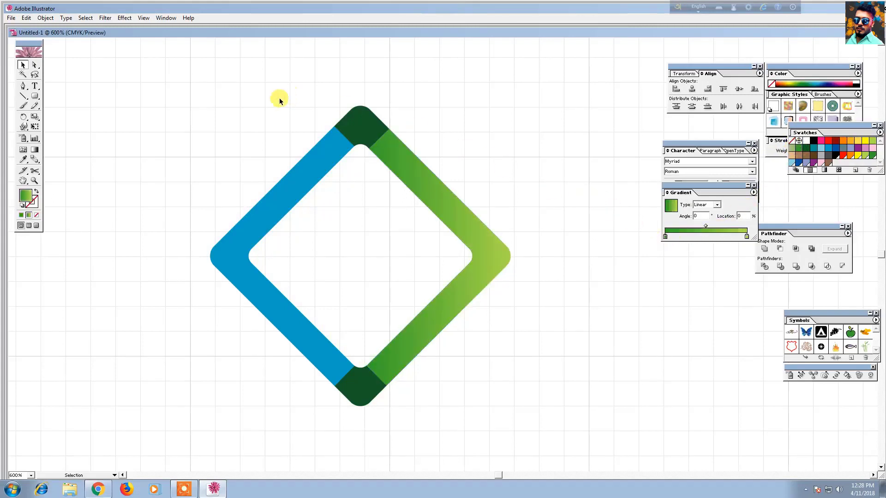
Step: Try to group the diamond's pieces without the lower tip and duplicate the group to the right, and undo the duplicate
{"action": "left_click_drag", "start_coordinate": [217, 112], "coordinate": [478, 357]}
{"action": "right_click", "coordinate": [371, 240]}
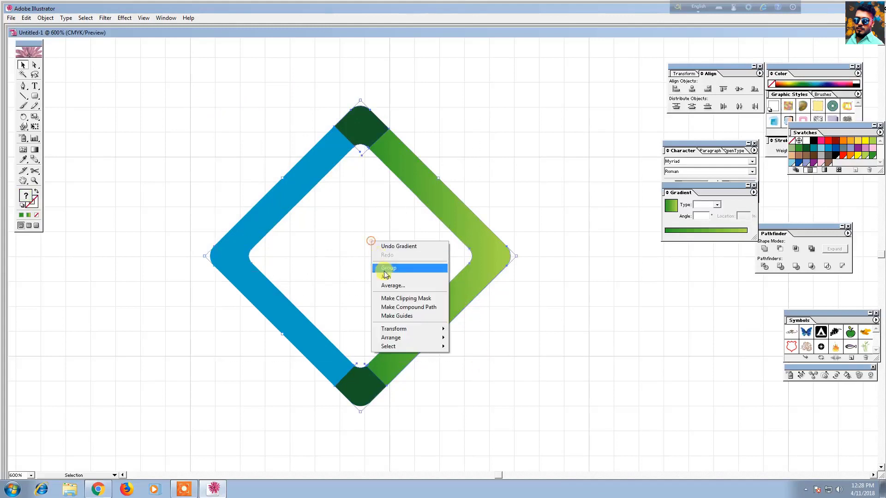
{"action": "left_click", "coordinate": [387, 268]}
{"action": "left_click_drag", "start_coordinate": [308, 168], "coordinate": [377, 168]}
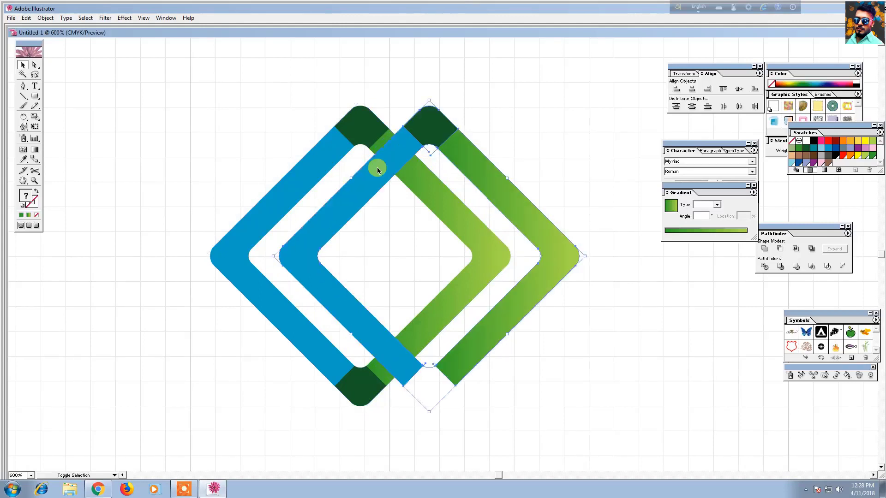
{"action": "key", "text": "ctrl+z"}
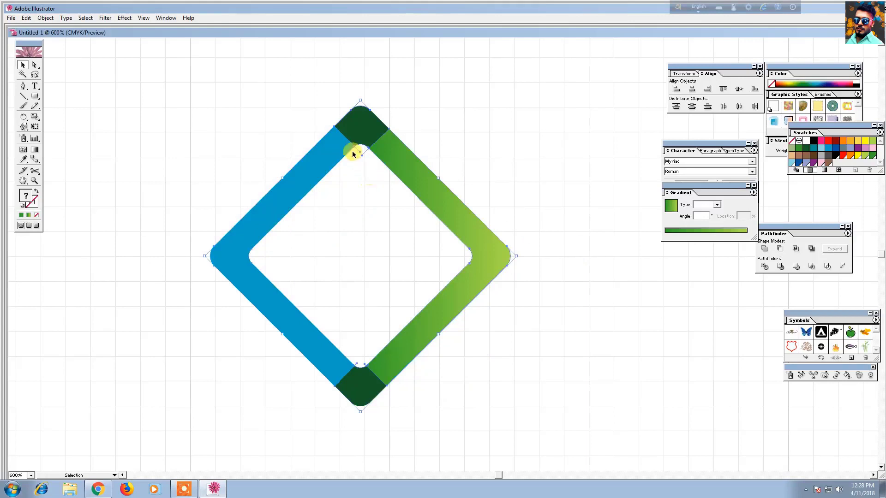
Step: Group all diamond pieces including the lower green tip, and duplicate the group to the right so that it overlaps the original
{"action": "left_click_drag", "start_coordinate": [238, 104], "coordinate": [483, 410]}
{"action": "right_click", "coordinate": [369, 280]}
{"action": "left_click", "coordinate": [392, 306]}
{"action": "left_click_drag", "start_coordinate": [429, 313], "coordinate": [513, 308]}
{"action": "left_click", "coordinate": [597, 334]}
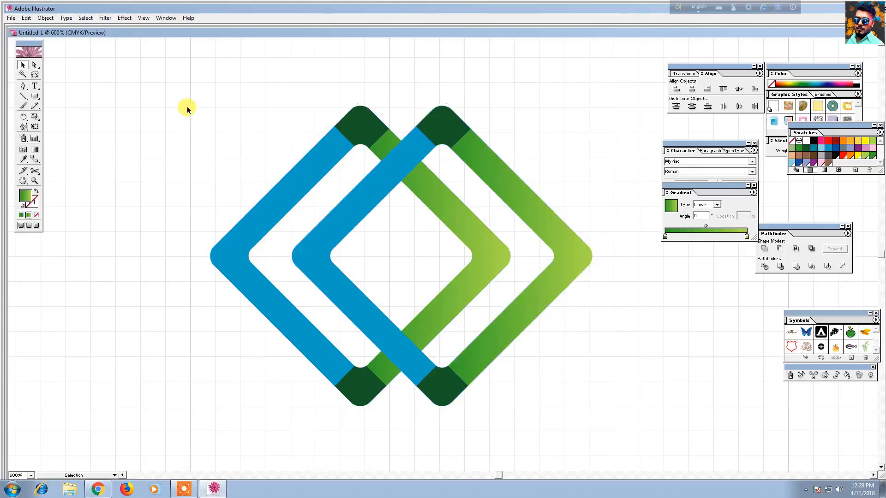
Step: Divide both overlapping diamond frames with the Pathfinder and ungroup the resulting pieces
{"action": "left_click_drag", "start_coordinate": [293, 112], "coordinate": [580, 356]}
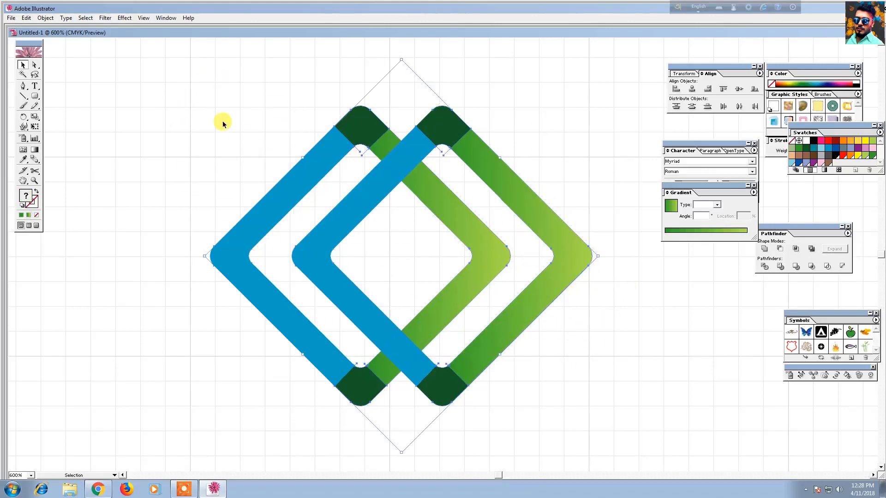
{"action": "left_click_drag", "start_coordinate": [223, 123], "coordinate": [496, 317]}
{"action": "left_click", "coordinate": [764, 266]}
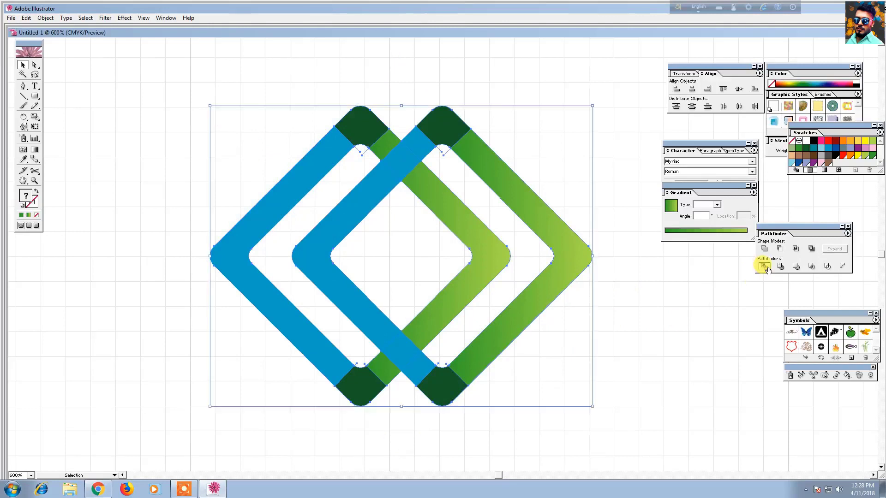
{"action": "right_click", "coordinate": [646, 299]}
{"action": "left_click", "coordinate": [655, 327]}
{"action": "left_click", "coordinate": [667, 313]}
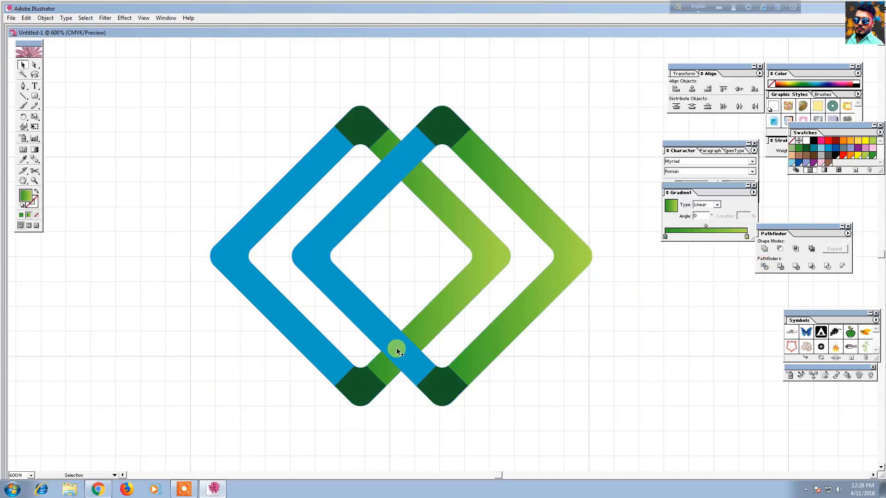
Step: Recolour the blue piece at the upper crossing with the green gradient sampled by the Eyedropper from the inner green band
{"action": "left_click", "coordinate": [405, 157]}
{"action": "left_click", "coordinate": [24, 160]}
{"action": "left_click", "coordinate": [442, 197]}
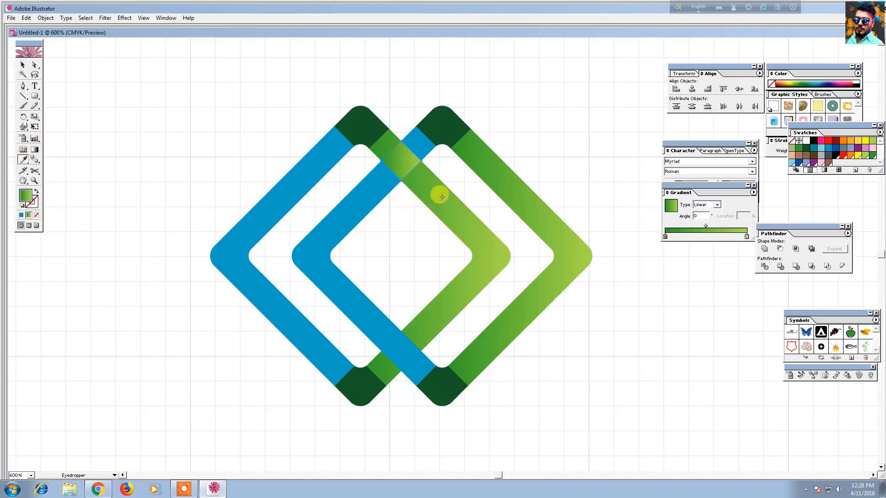
{"action": "left_click", "coordinate": [22, 66]}
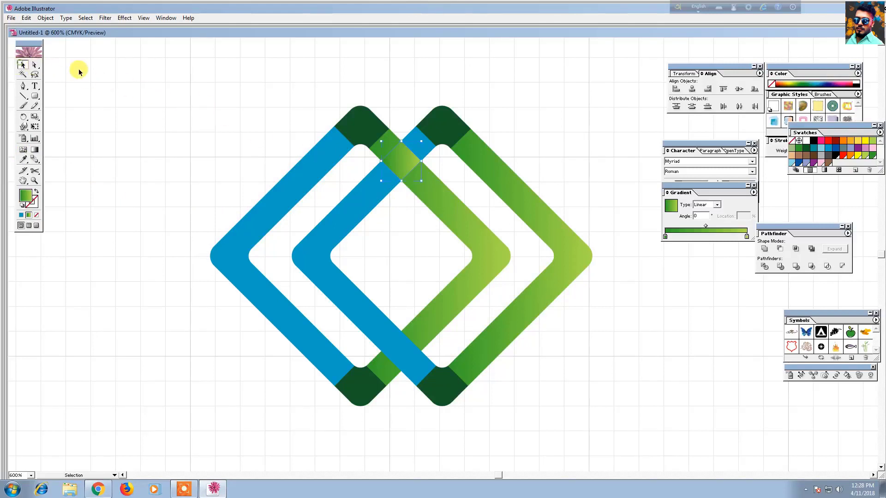
{"action": "left_click", "coordinate": [187, 151]}
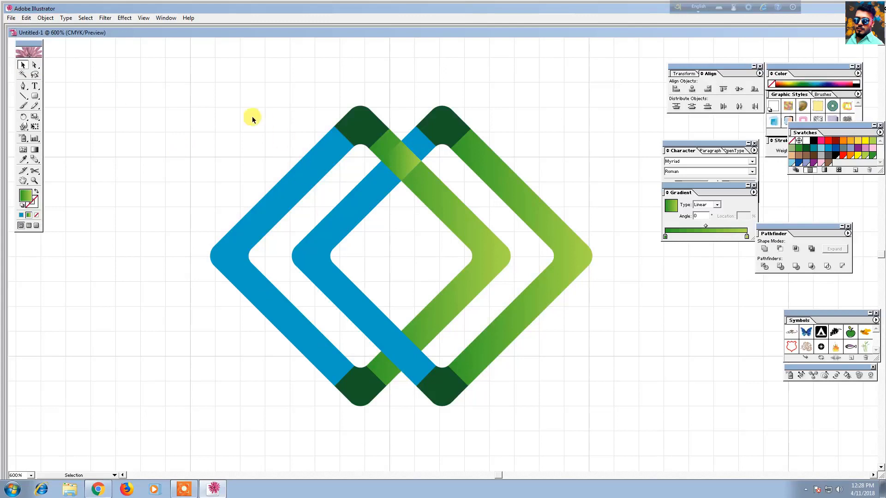
Step: Group all pieces of the two diamonds and scale the logo down proportionally about its centre
{"action": "left_click_drag", "start_coordinate": [217, 112], "coordinate": [593, 410]}
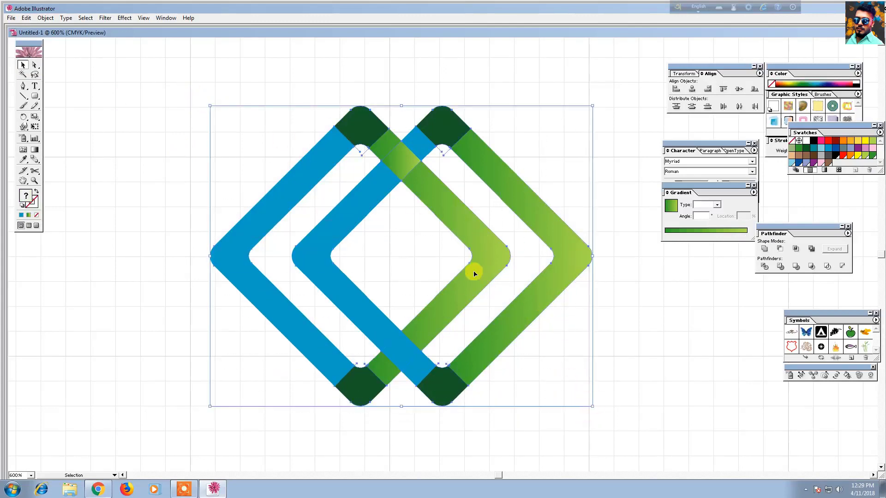
{"action": "right_click", "coordinate": [444, 237]}
{"action": "left_click", "coordinate": [458, 264]}
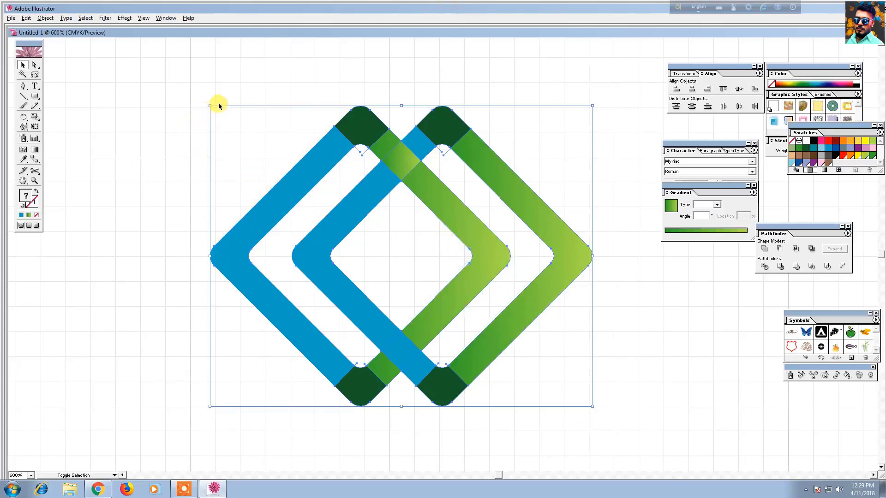
{"action": "left_click_drag", "start_coordinate": [210, 106], "coordinate": [215, 138]}
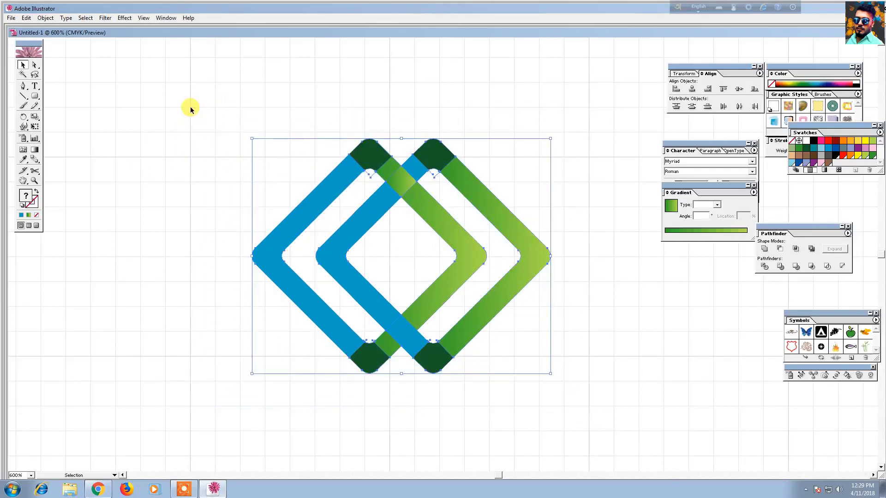
{"action": "left_click", "coordinate": [189, 109]}
Step: Draw a rectangle over the logo that extends well beyond its right side, and nudge it left to cover the logo's left tip
{"action": "left_click", "coordinate": [33, 98]}
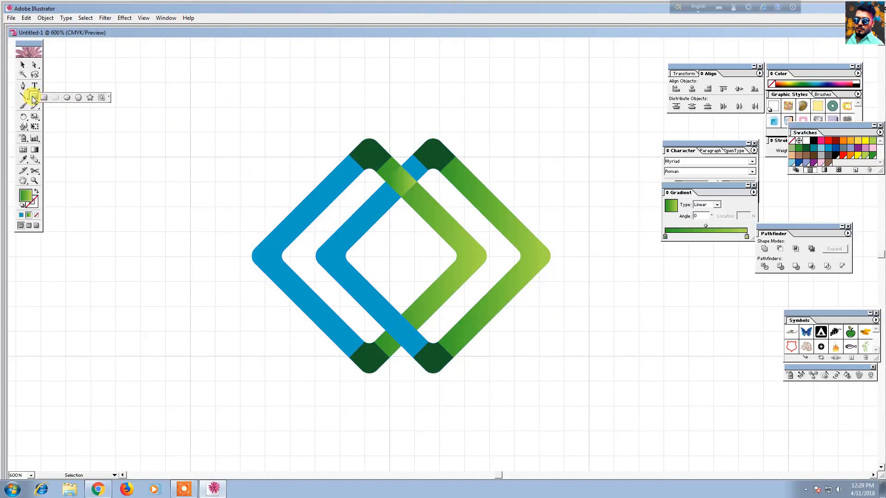
{"action": "left_click", "coordinate": [44, 98]}
{"action": "left_click_drag", "start_coordinate": [255, 132], "coordinate": [658, 381]}
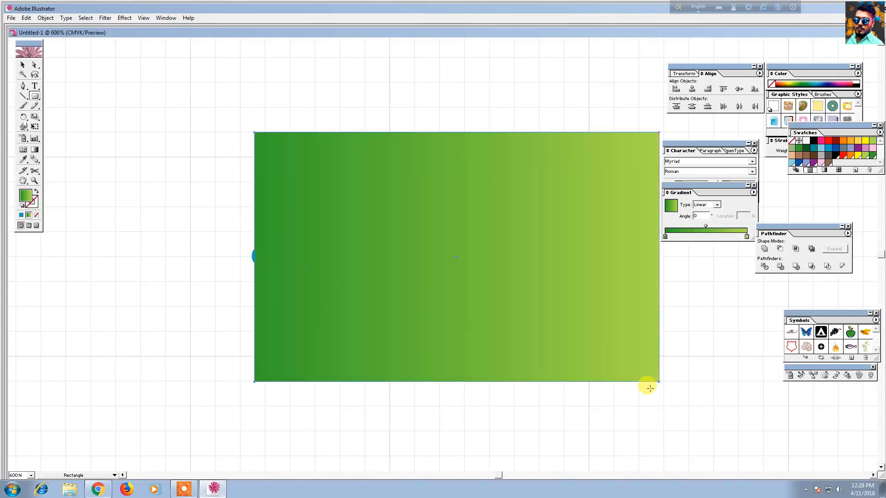
{"action": "key", "text": "Left"}
{"action": "key", "text": "Left"}
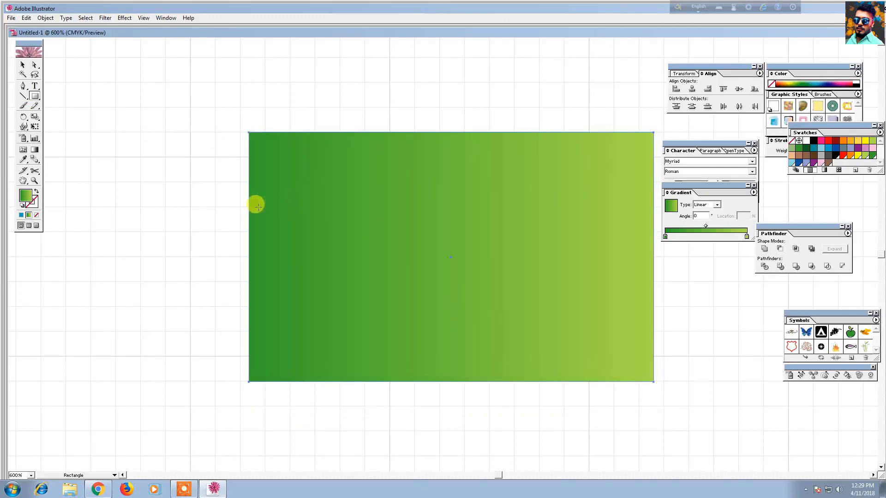
{"action": "left_click", "coordinate": [22, 64]}
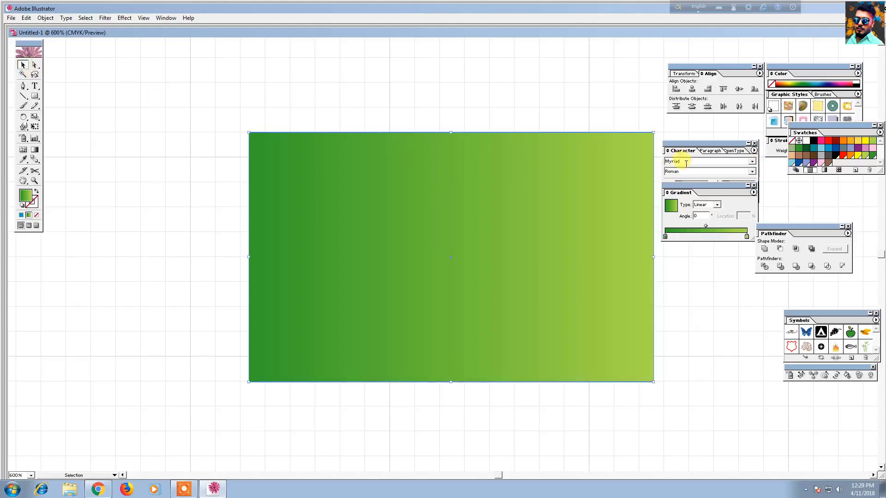
Step: Fill the rectangle with white and send it to the back, behind the logo
{"action": "left_click", "coordinate": [807, 142]}
{"action": "right_click", "coordinate": [506, 224]}
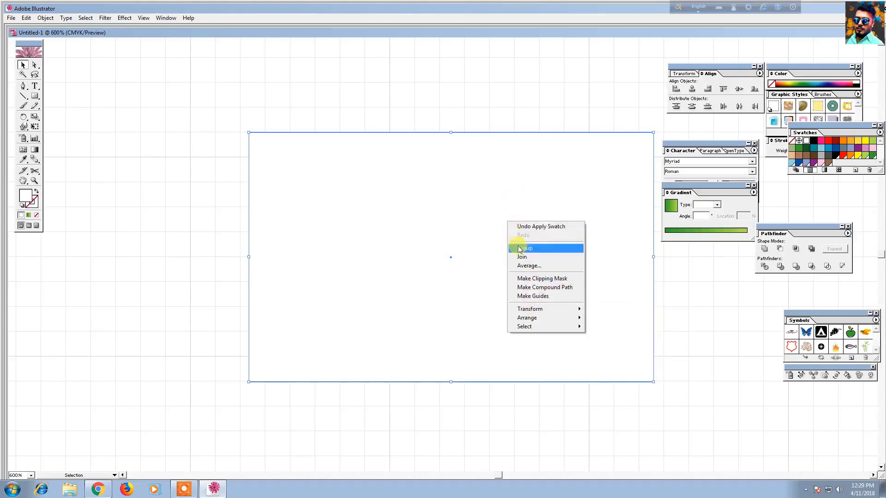
{"action": "mouse_move", "coordinate": [531, 321]}
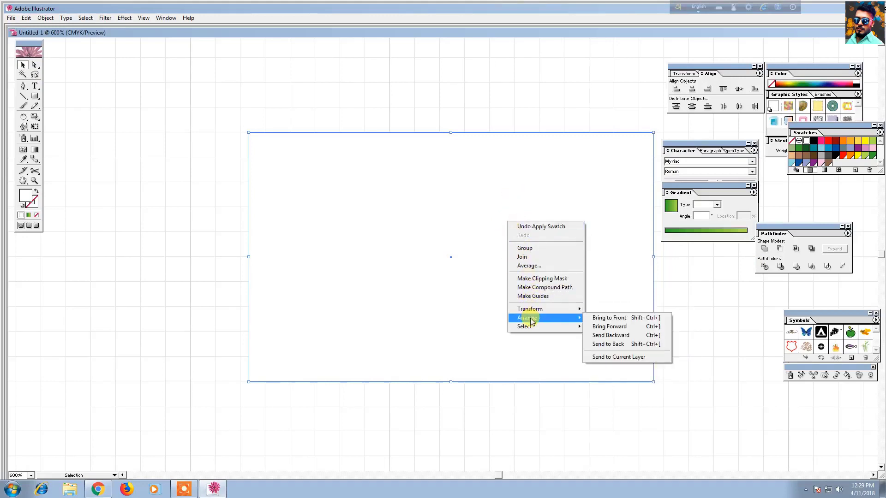
{"action": "left_click", "coordinate": [598, 344]}
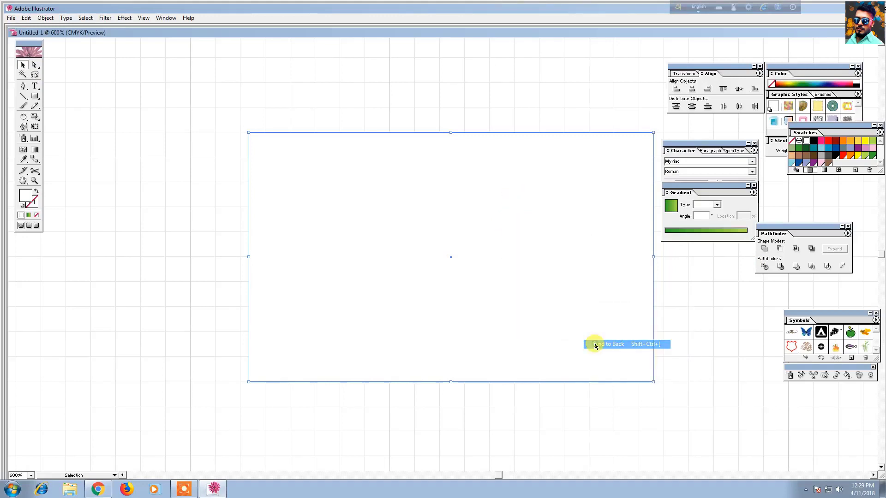
{"action": "left_click", "coordinate": [709, 321]}
Step: Scale the logo down slightly about its centre and nudge it to the upper left of the white rectangle
{"action": "left_click", "coordinate": [467, 247]}
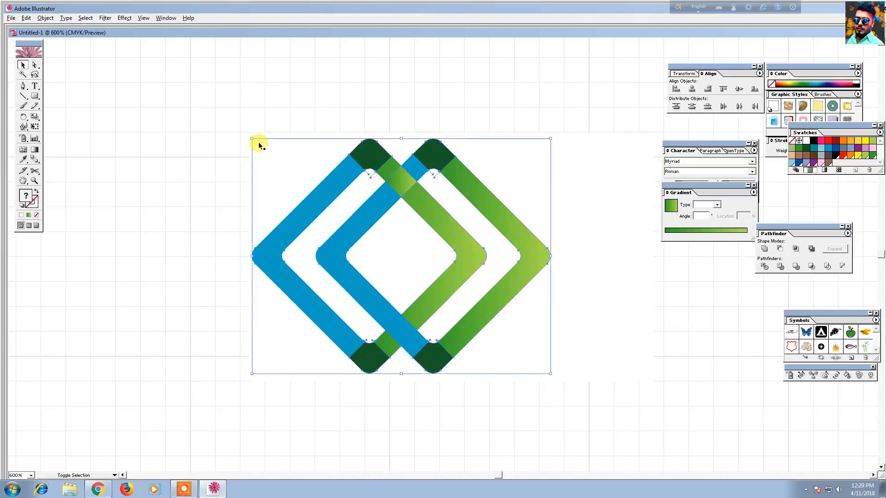
{"action": "left_click_drag", "start_coordinate": [252, 138], "coordinate": [260, 143]}
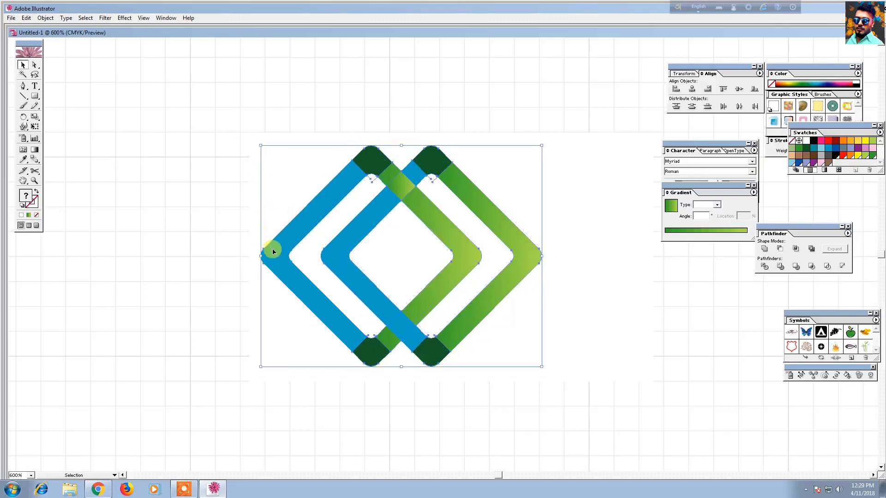
{"action": "key", "text": "Up"}
{"action": "key", "text": "Up"}
{"action": "key", "text": "Up"}
{"action": "key", "text": "Up"}
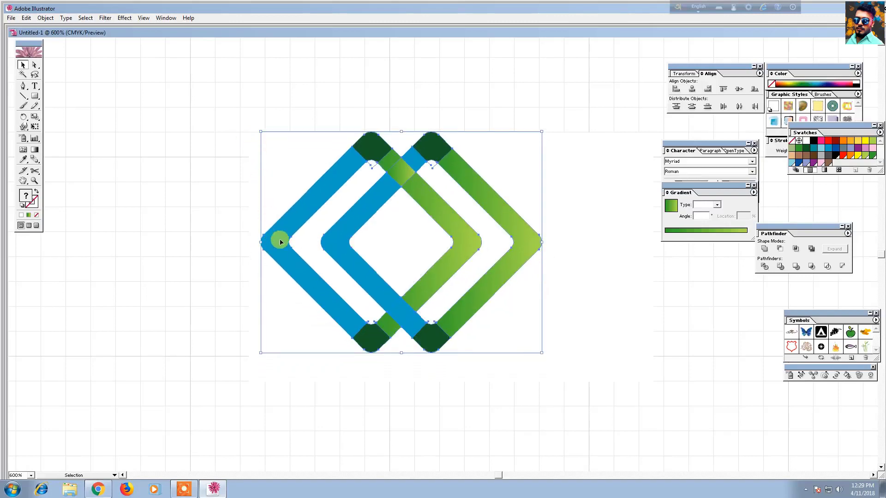
{"action": "key", "text": "Left"}
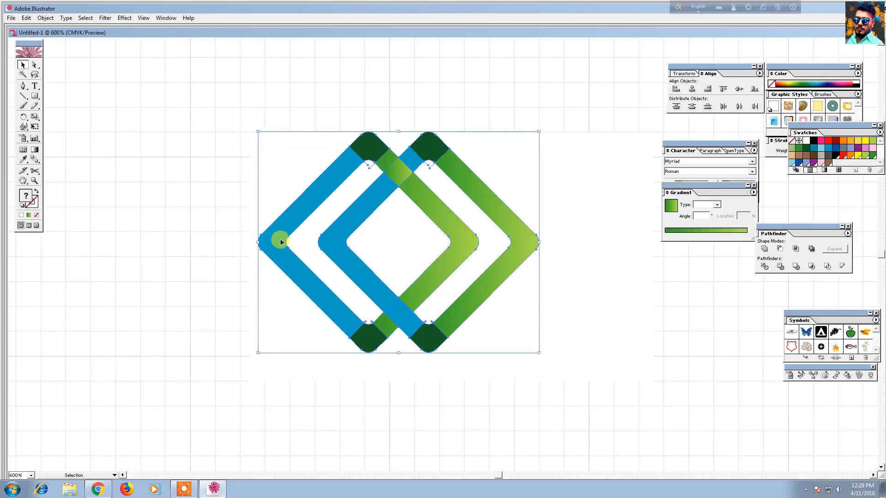
{"action": "key", "text": "Left"}
{"action": "key", "text": "Left"}
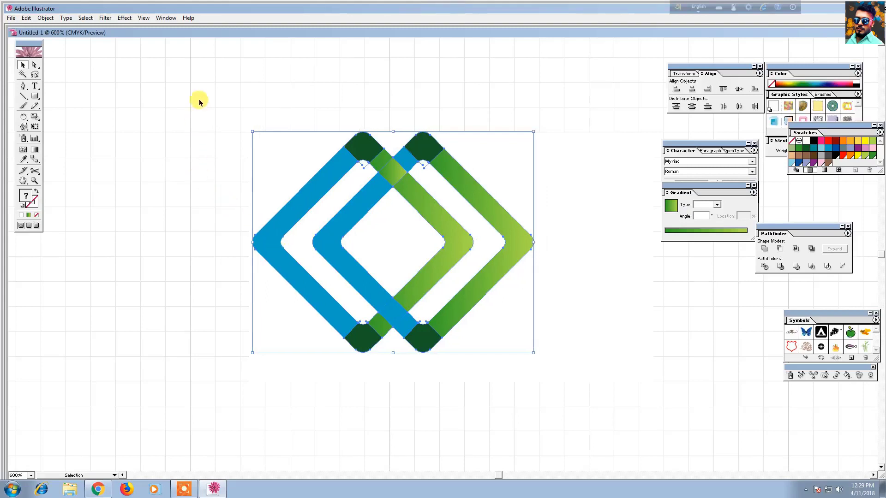
Step: Group the logo with the white rectangle and move the group up to free space below it
{"action": "left_click_drag", "start_coordinate": [202, 100], "coordinate": [313, 176]}
{"action": "left_click_drag", "start_coordinate": [158, 85], "coordinate": [546, 397]}
{"action": "right_click", "coordinate": [397, 246]}
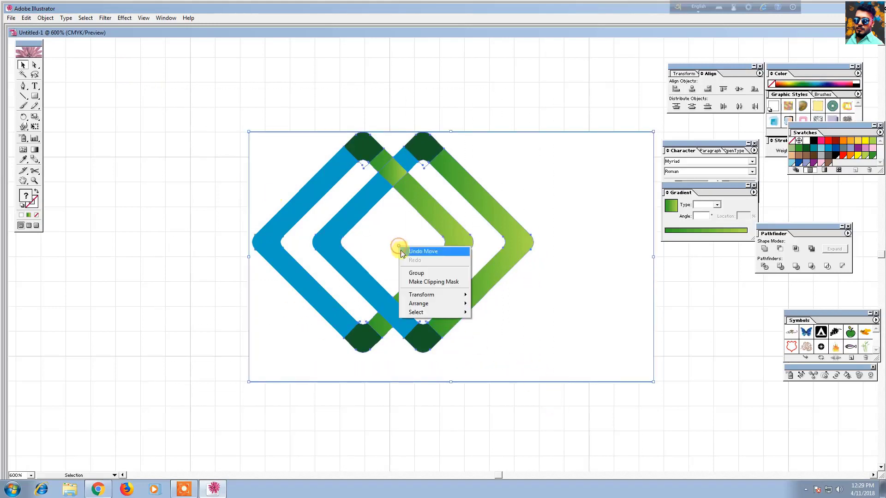
{"action": "left_click", "coordinate": [417, 274]}
{"action": "left_click", "coordinate": [166, 167]}
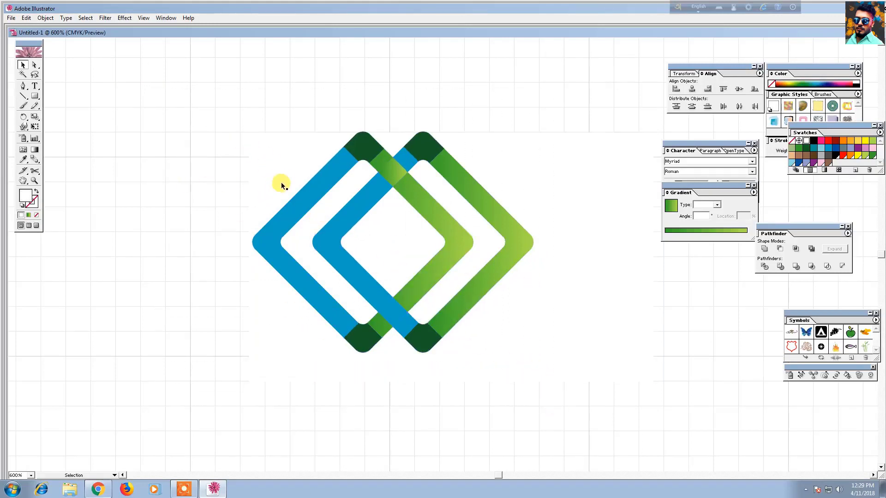
{"action": "left_click_drag", "start_coordinate": [282, 183], "coordinate": [271, 134]}
{"action": "left_click", "coordinate": [139, 121]}
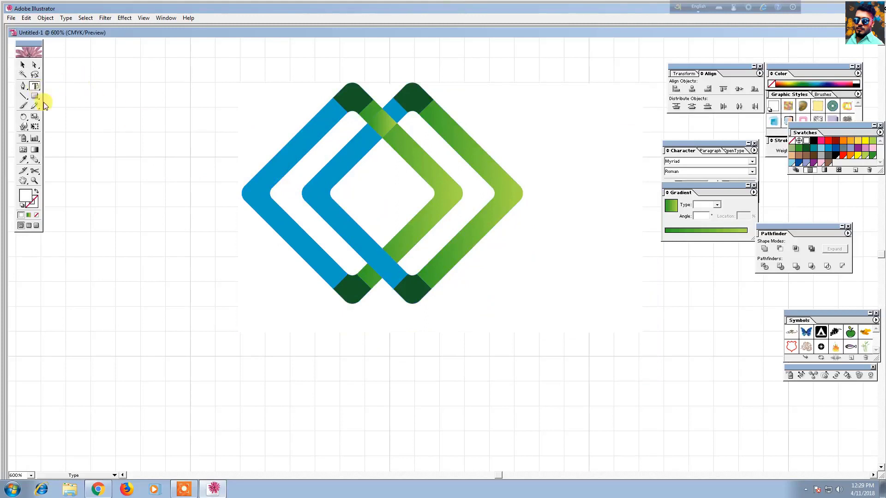
Step: Add the text INREANDAIN below the logo
{"action": "left_click", "coordinate": [242, 389]}
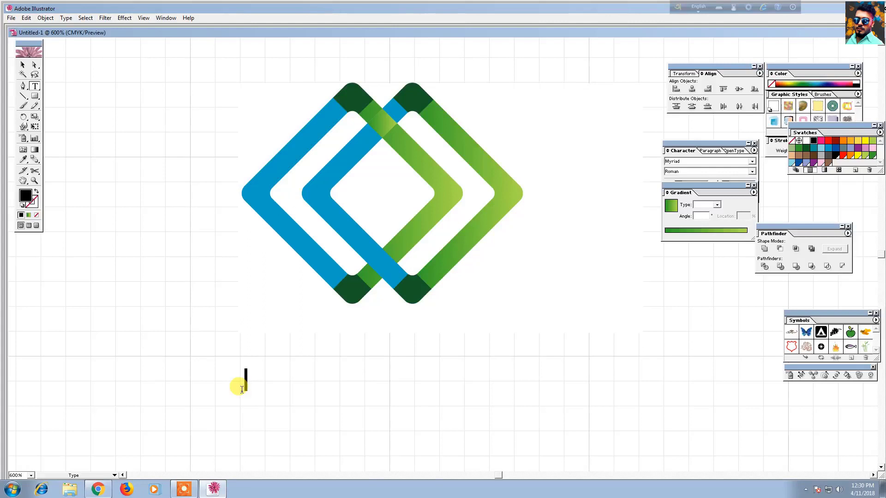
{"action": "type", "text": "NR"}
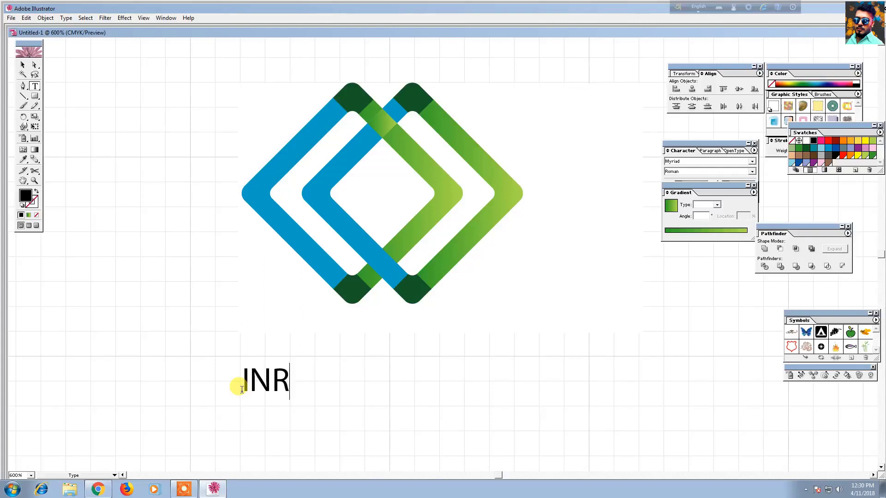
{"action": "type", "text": "EANDA"}
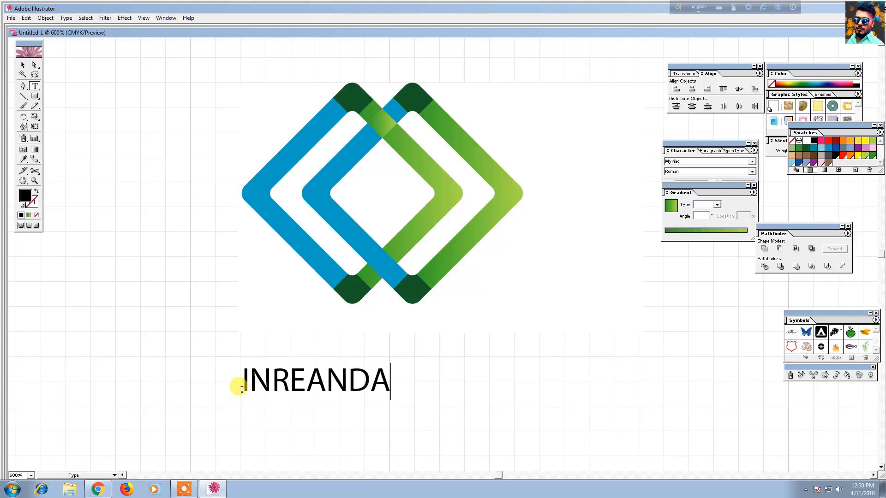
{"action": "type", "text": "IN"}
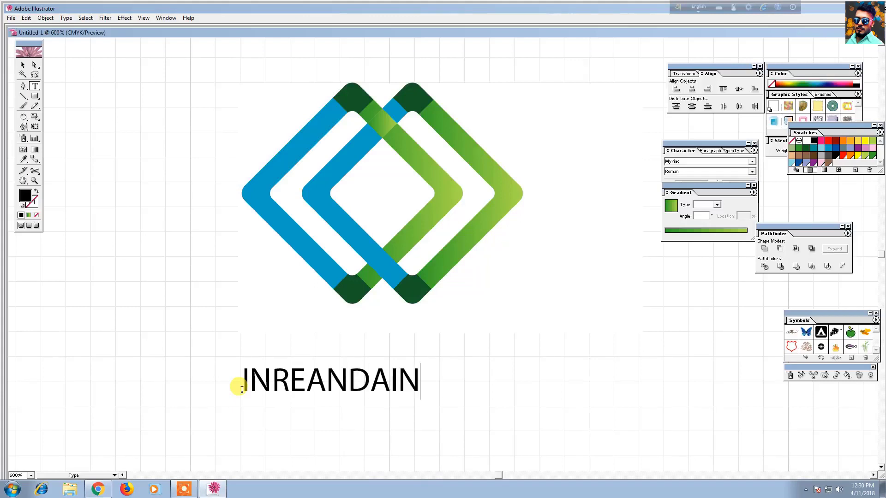
Step: Convert the INREANDAIN text to outlines and ungroup it into separate letters
{"action": "left_click", "coordinate": [24, 69]}
{"action": "right_click", "coordinate": [282, 395]}
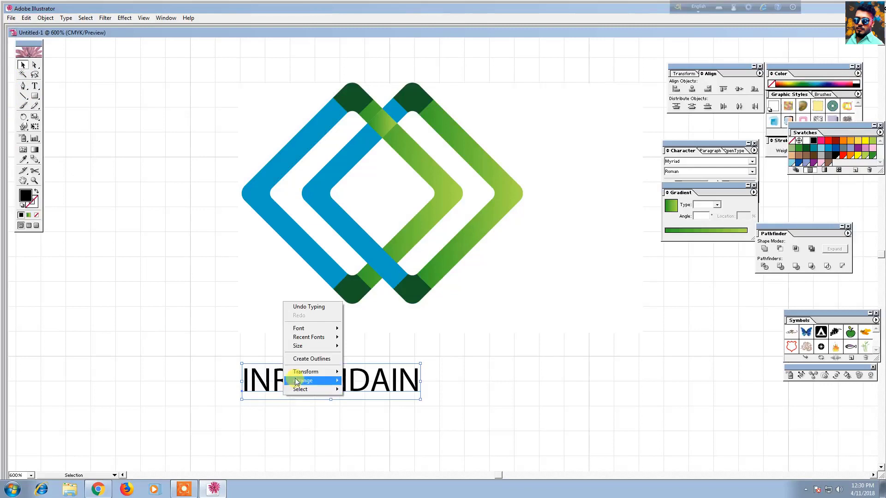
{"action": "left_click", "coordinate": [311, 359]}
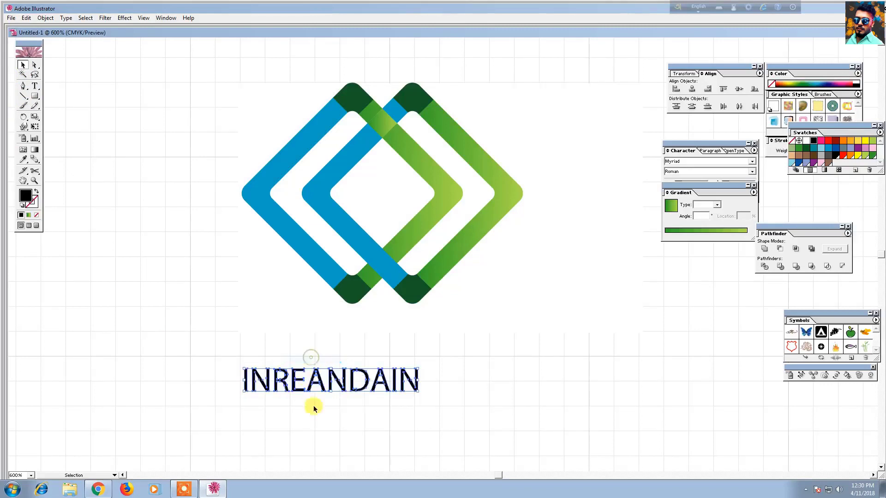
{"action": "right_click", "coordinate": [323, 419]}
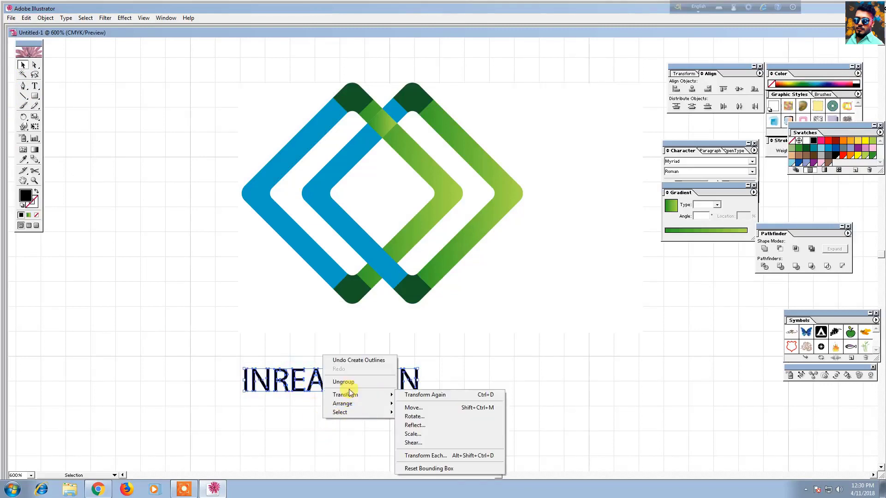
{"action": "left_click", "coordinate": [345, 382]}
{"action": "left_click", "coordinate": [332, 434]}
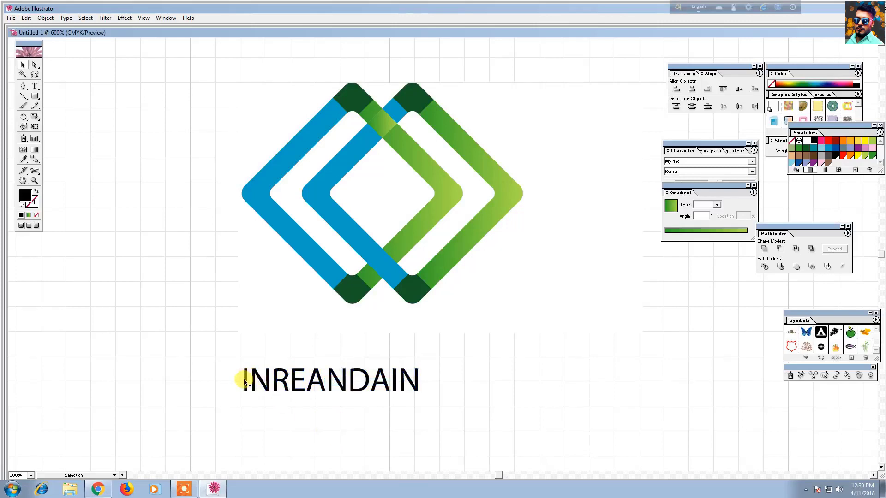
Step: Fill the first I and the R of the lettering with the rainbow gradient swatch
{"action": "left_click", "coordinate": [245, 381], "text": "shift"}
{"action": "left_click", "coordinate": [278, 377], "text": "shift"}
{"action": "left_click", "coordinate": [269, 388], "text": "shift"}
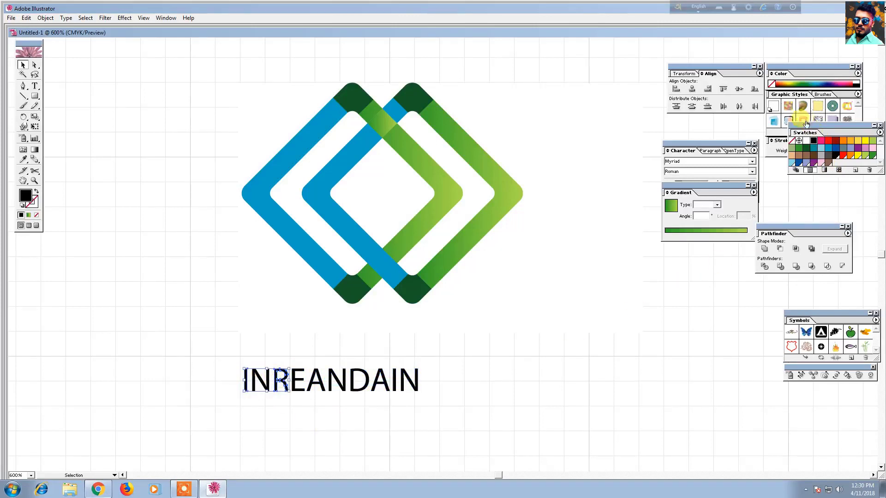
{"action": "left_click", "coordinate": [822, 170]}
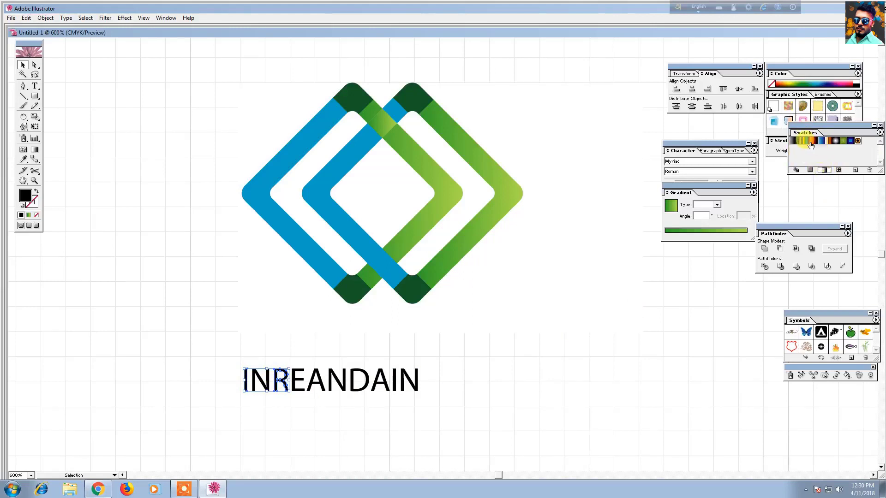
{"action": "left_click", "coordinate": [803, 141]}
{"action": "left_click", "coordinate": [514, 387]}
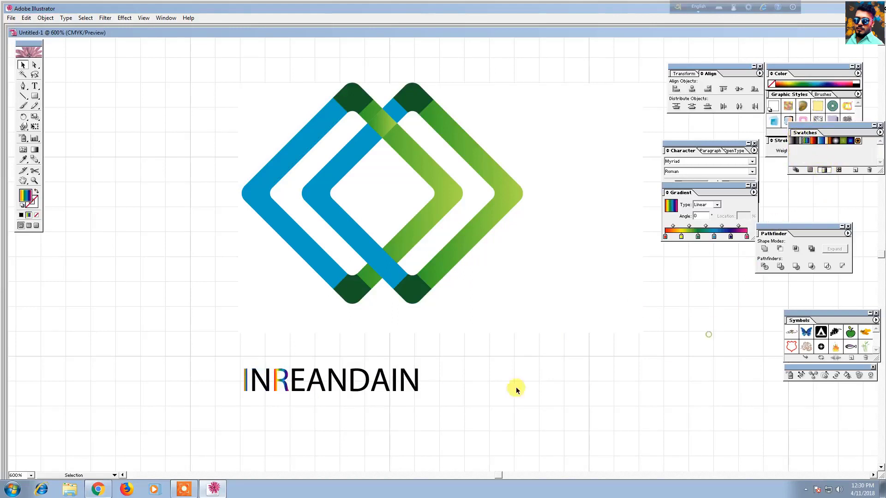
Step: Fill the first N and the first A of the lettering with the light-to-dark blue linear gradient swatch
{"action": "left_click", "coordinate": [265, 385]}
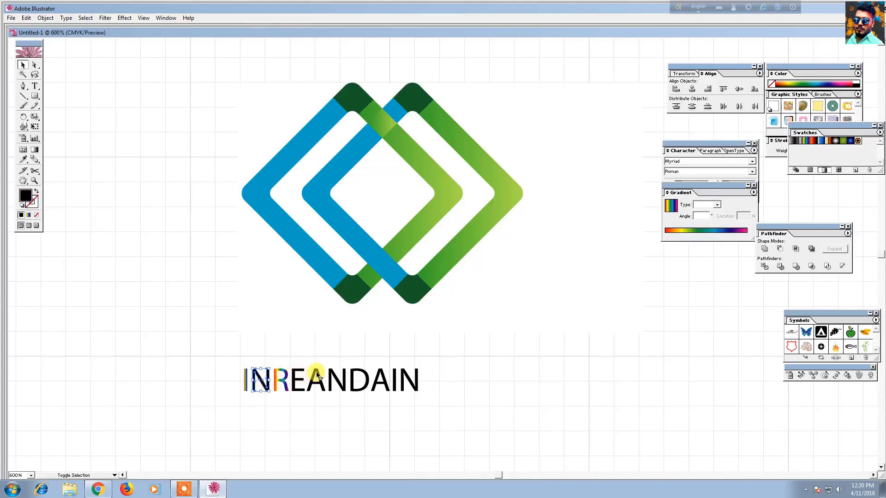
{"action": "left_click_drag", "start_coordinate": [316, 374], "coordinate": [323, 376]}
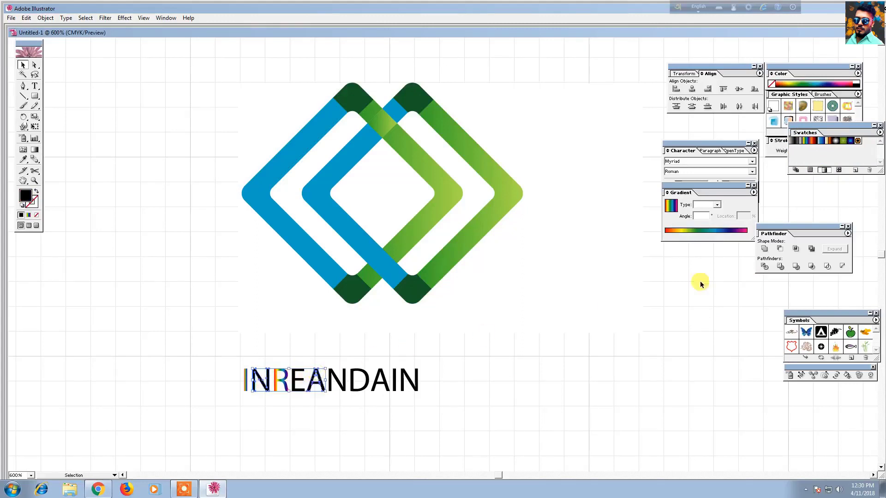
{"action": "left_click", "coordinate": [824, 142]}
{"action": "left_click", "coordinate": [643, 386]}
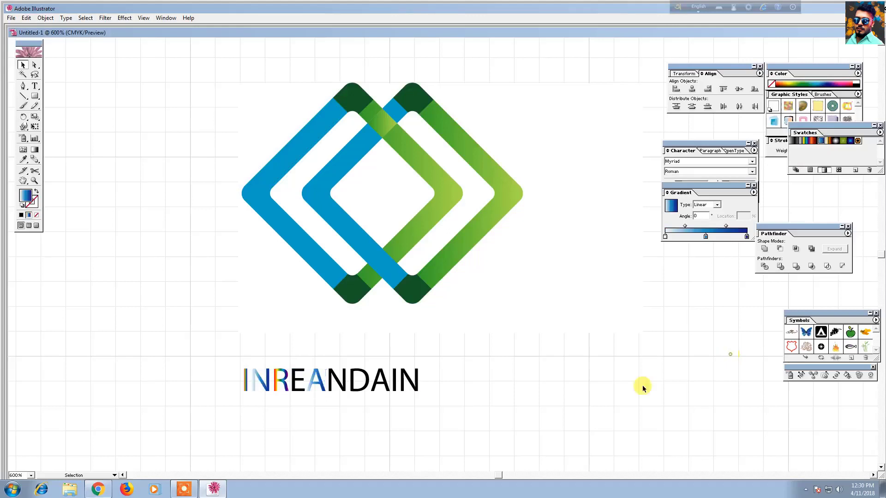
Step: Fill the E and the D of the lettering with the green radial gradient swatch
{"action": "left_click", "coordinate": [298, 373]}
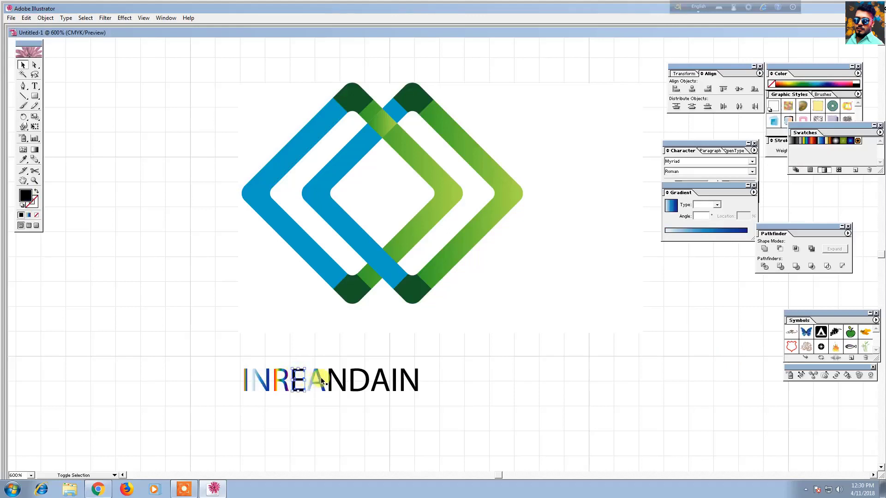
{"action": "left_click", "coordinate": [354, 374], "text": "shift"}
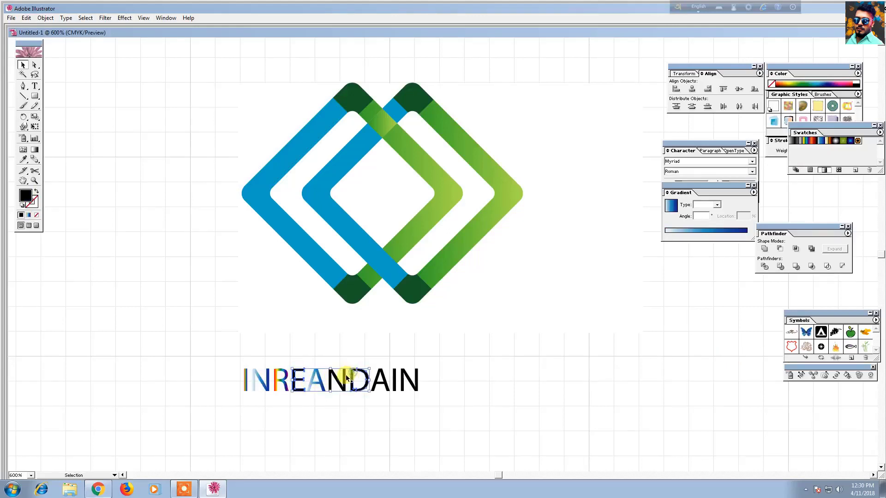
{"action": "left_click", "coordinate": [843, 143]}
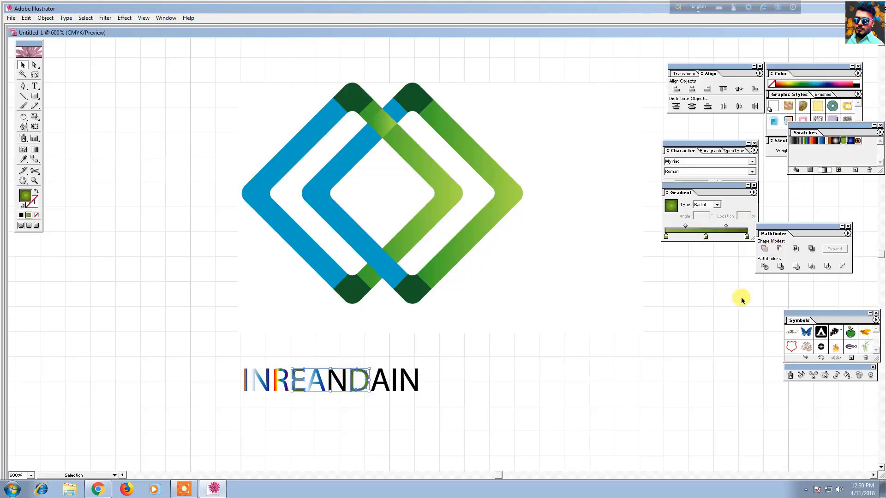
{"action": "left_click", "coordinate": [706, 338]}
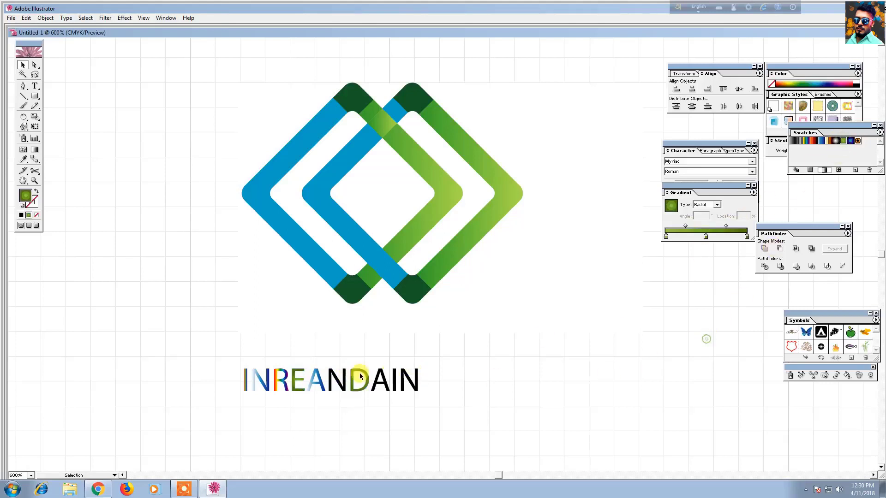
Step: Fill the second N and the second I of the lettering with the dark blue radial gradient swatch
{"action": "left_click", "coordinate": [339, 386]}
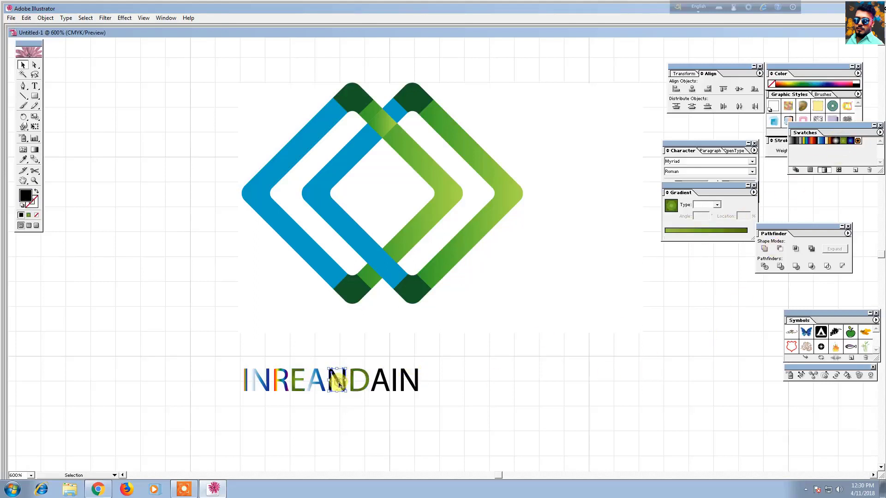
{"action": "left_click", "coordinate": [390, 379], "text": "shift"}
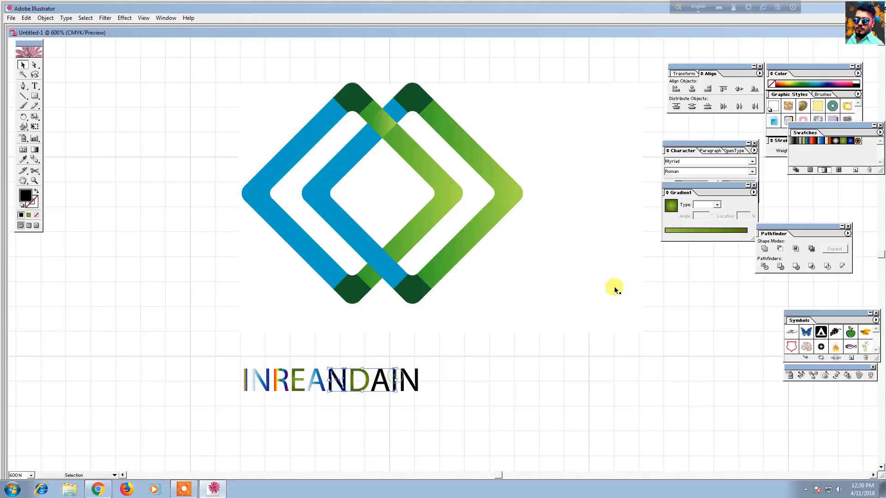
{"action": "left_click", "coordinate": [851, 140]}
{"action": "left_click", "coordinate": [673, 378]}
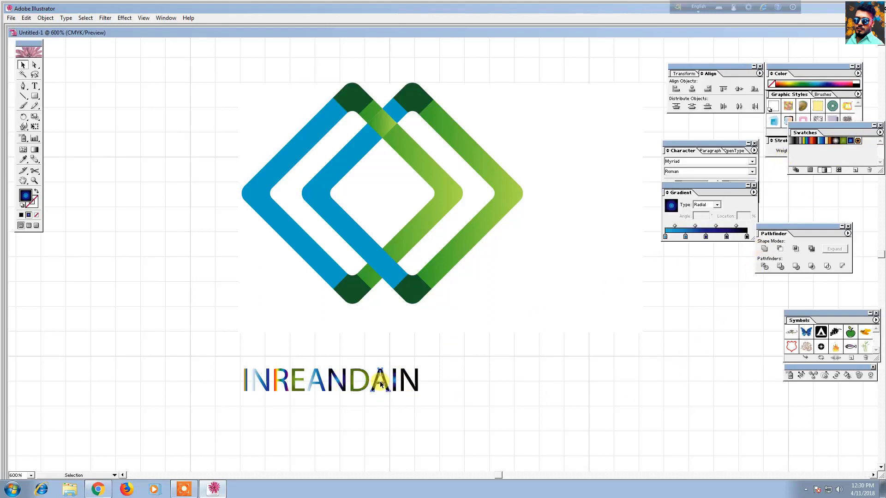
Step: Show the solid colour swatches and fill the last A and the last N of the lettering with pink
{"action": "left_click", "coordinate": [380, 384]}
{"action": "left_click", "coordinate": [417, 377], "text": "shift"}
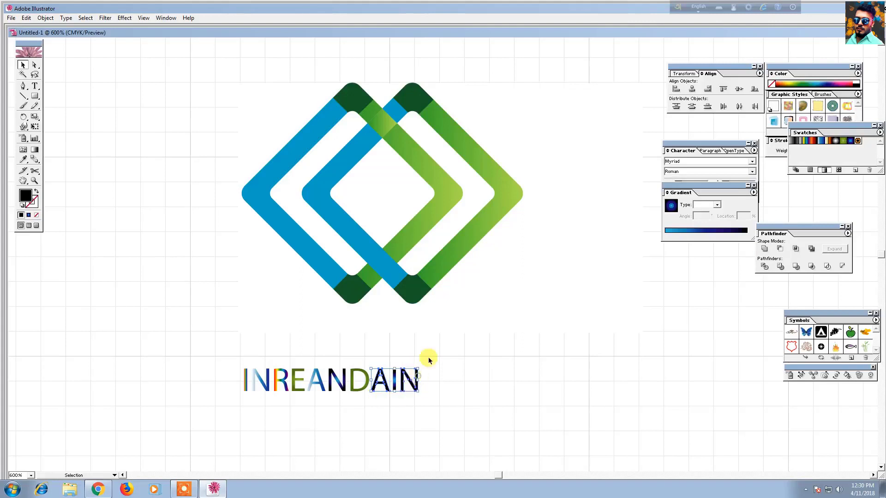
{"action": "left_click", "coordinate": [810, 171]}
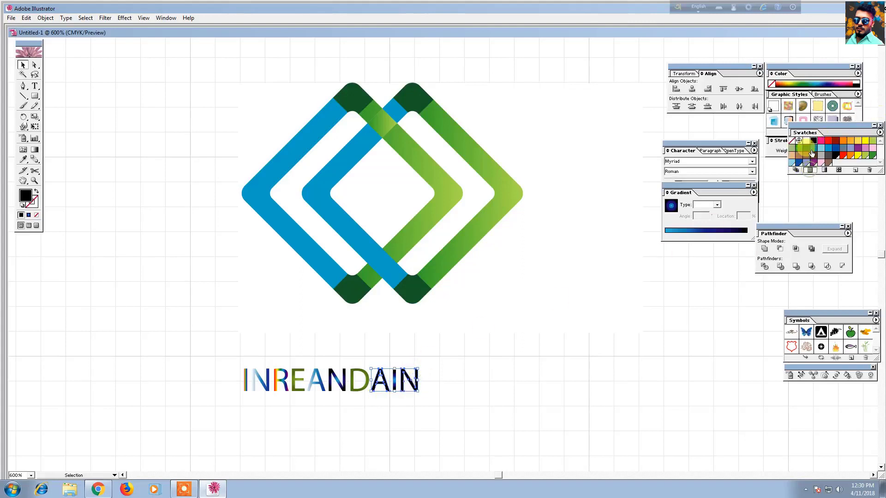
{"action": "left_click", "coordinate": [821, 141]}
Step: Move the whole INREANDAIN lettering beside the green frame's lower right edge and rotate it to run diagonally upward along that edge
{"action": "left_click_drag", "start_coordinate": [488, 373], "coordinate": [183, 394]}
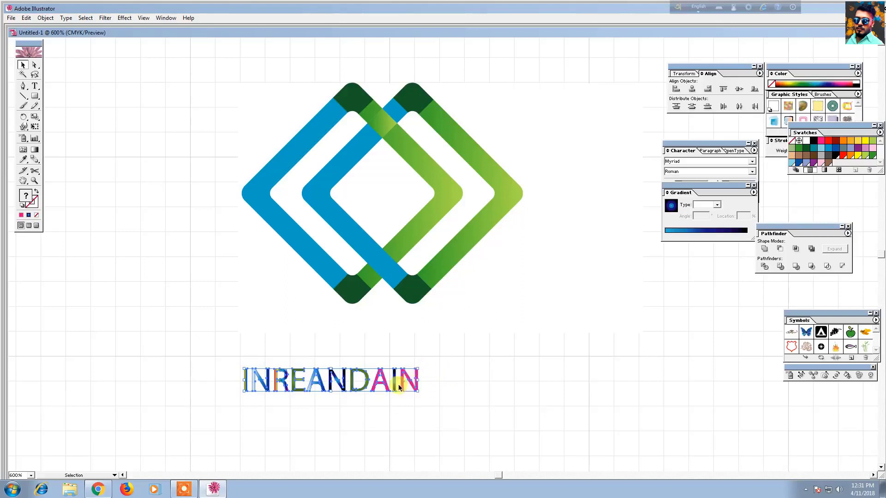
{"action": "left_click_drag", "start_coordinate": [433, 379], "coordinate": [574, 292]}
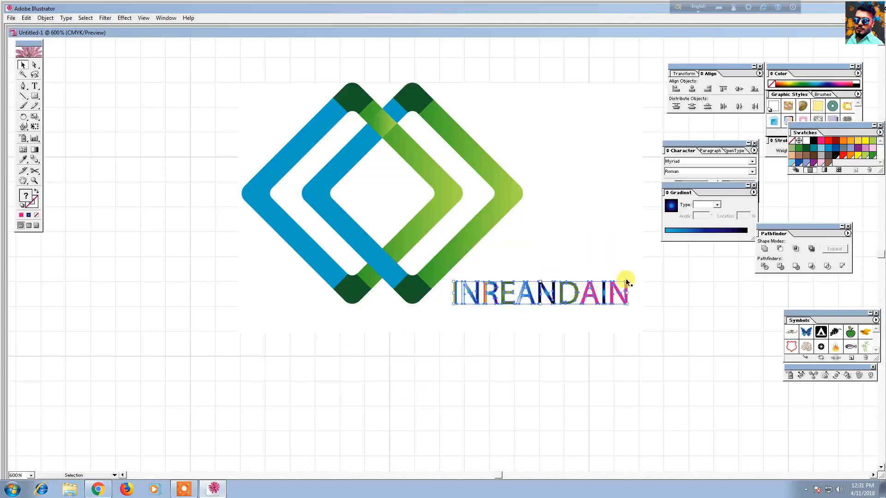
{"action": "left_click_drag", "start_coordinate": [630, 278], "coordinate": [582, 203]}
{"action": "left_click_drag", "start_coordinate": [550, 291], "coordinate": [511, 253]}
{"action": "left_click", "coordinate": [475, 392]}
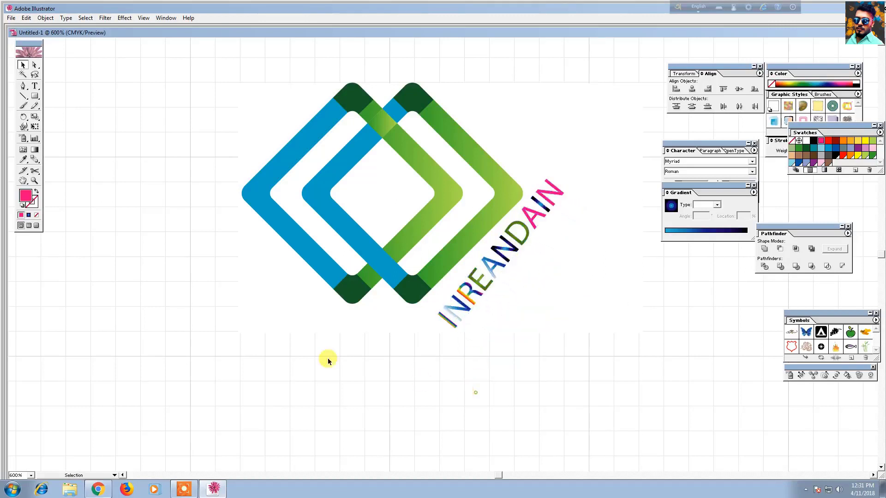
Step: Group the diamond logo, its white rectangle and the INREANDAIN lettering together
{"action": "left_click_drag", "start_coordinate": [233, 108], "coordinate": [566, 344]}
{"action": "right_click", "coordinate": [532, 283]}
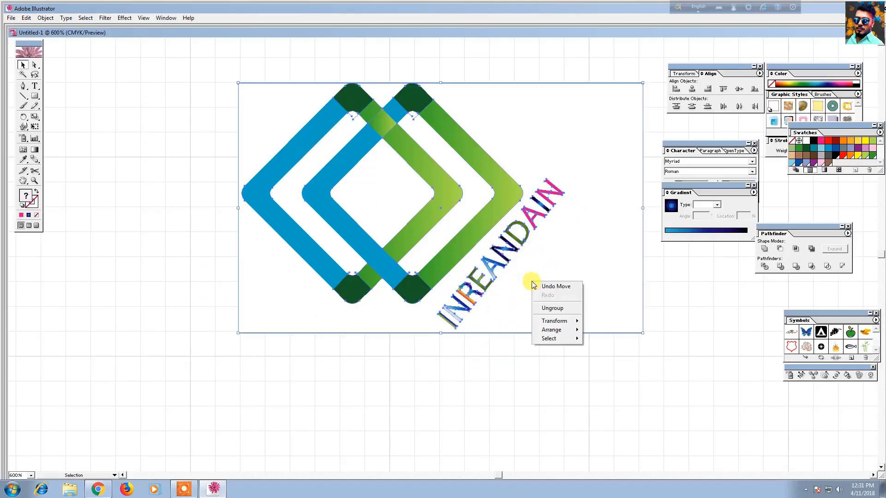
{"action": "left_click", "coordinate": [197, 83]}
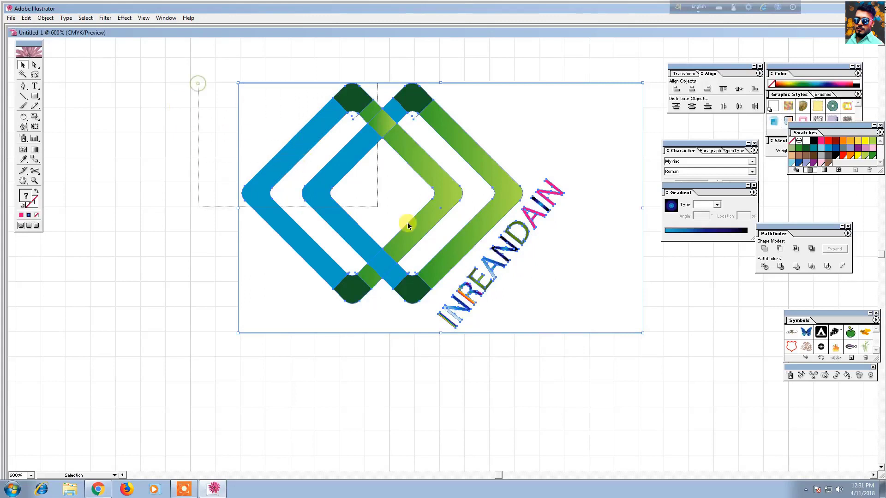
{"action": "left_click", "coordinate": [46, 18]}
{"action": "left_click", "coordinate": [55, 49]}
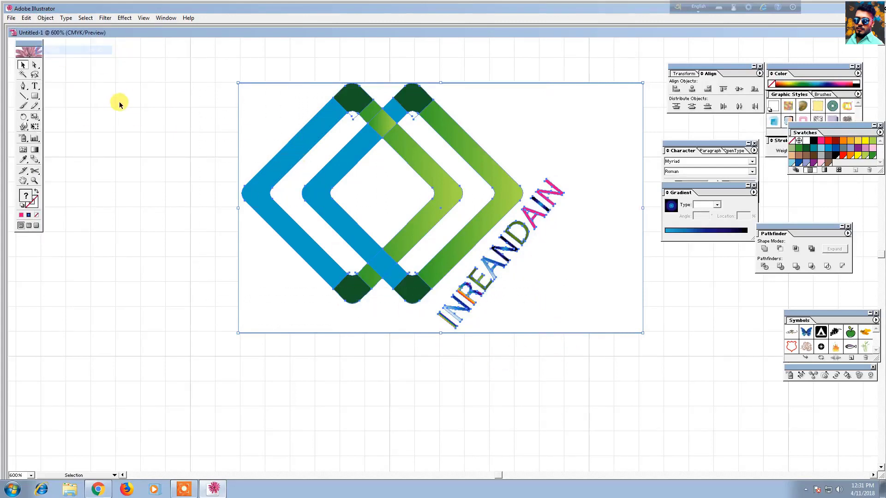
{"action": "left_click", "coordinate": [119, 104]}
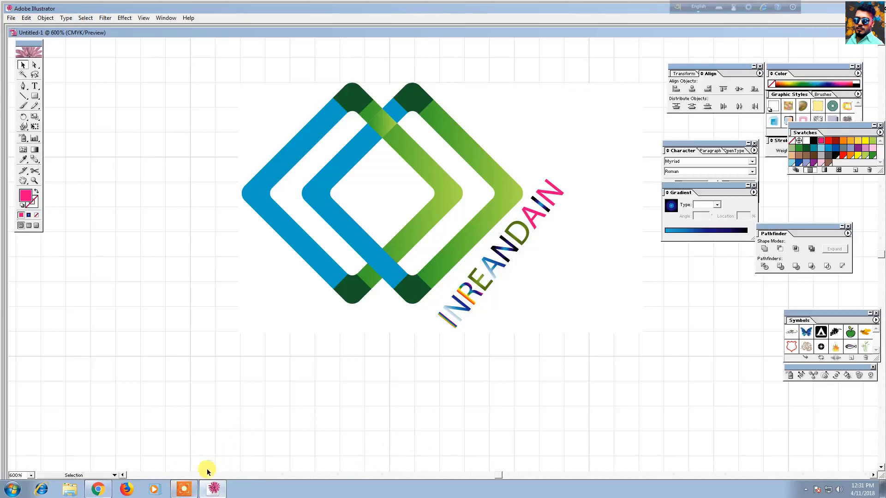
{"action": "left_click", "coordinate": [183, 489]}
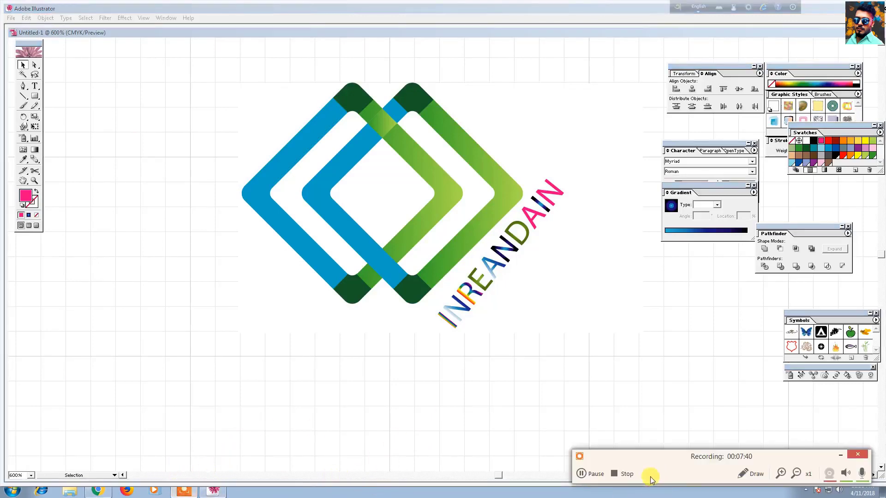